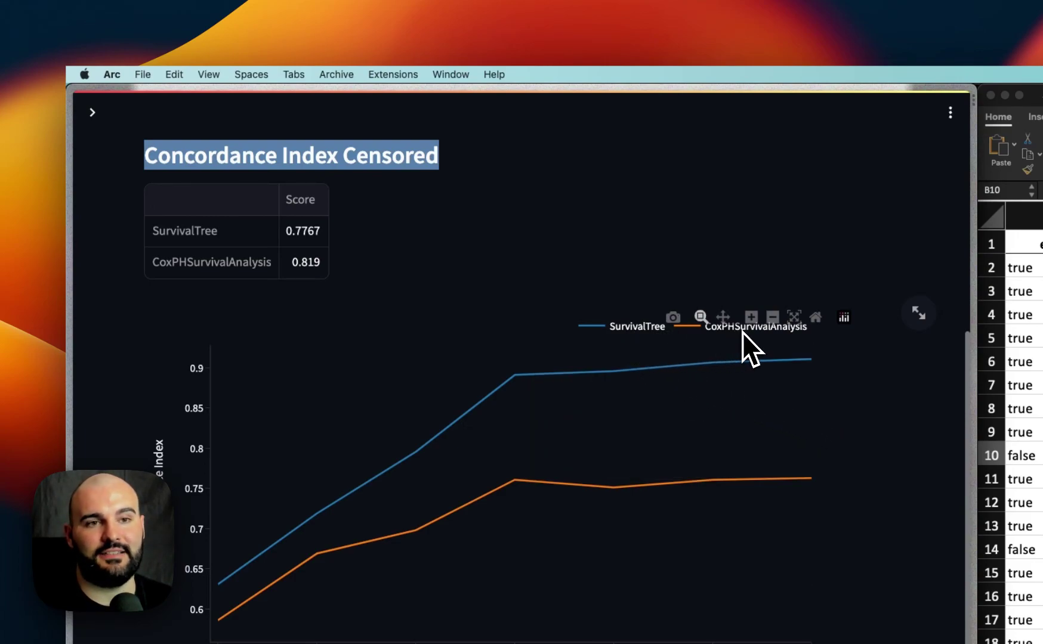
click(221, 431)
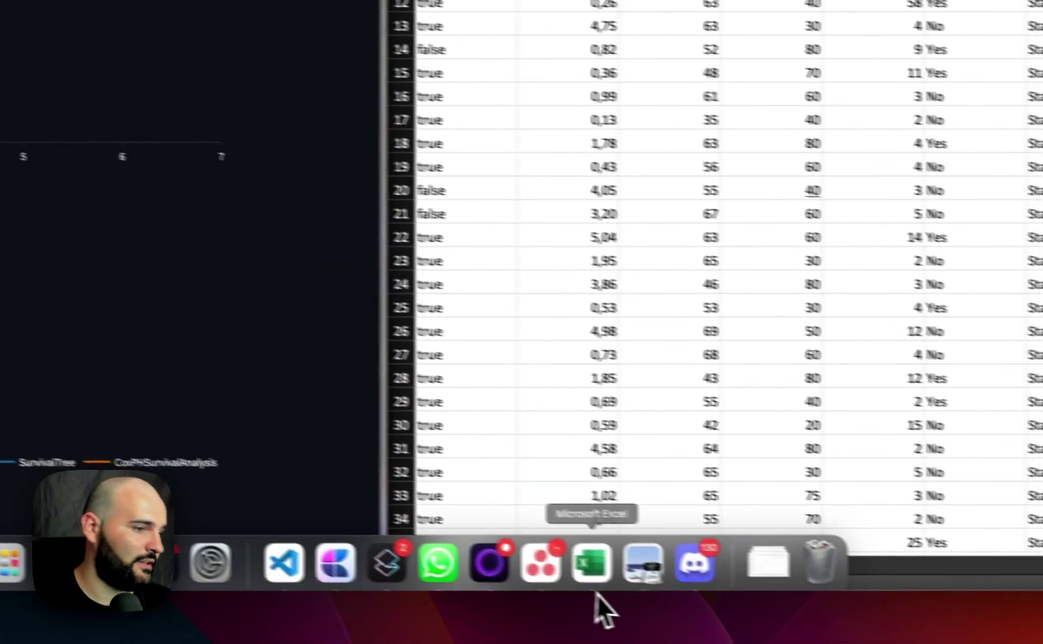
click(766, 570)
click(717, 483)
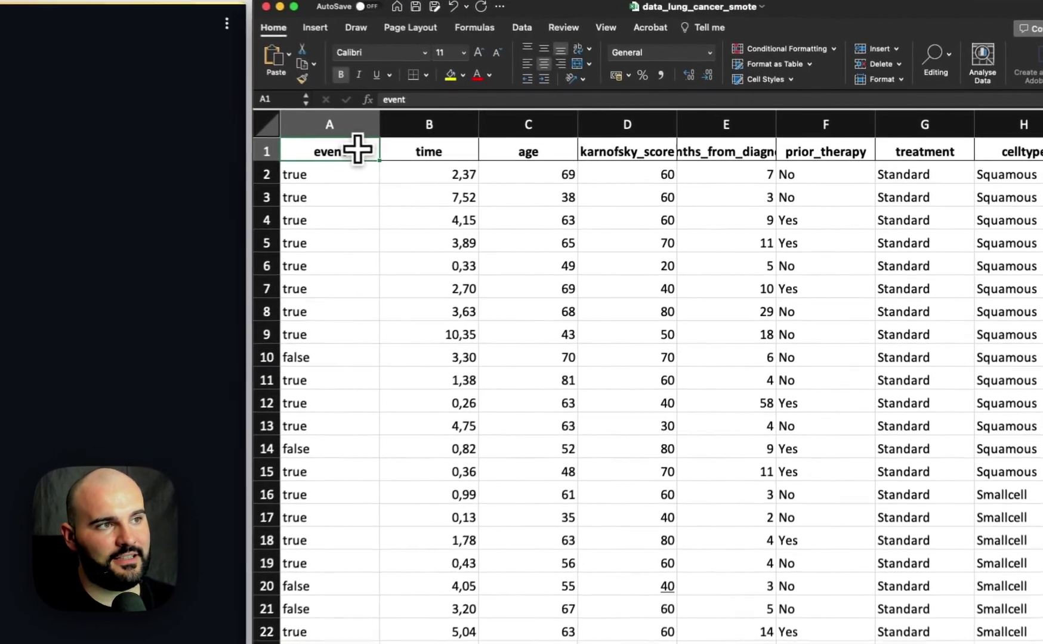
Step: Examine the event and time columns of the data_lung_cancer_smote workbook
drag(355, 148, 322, 493)
click(322, 494)
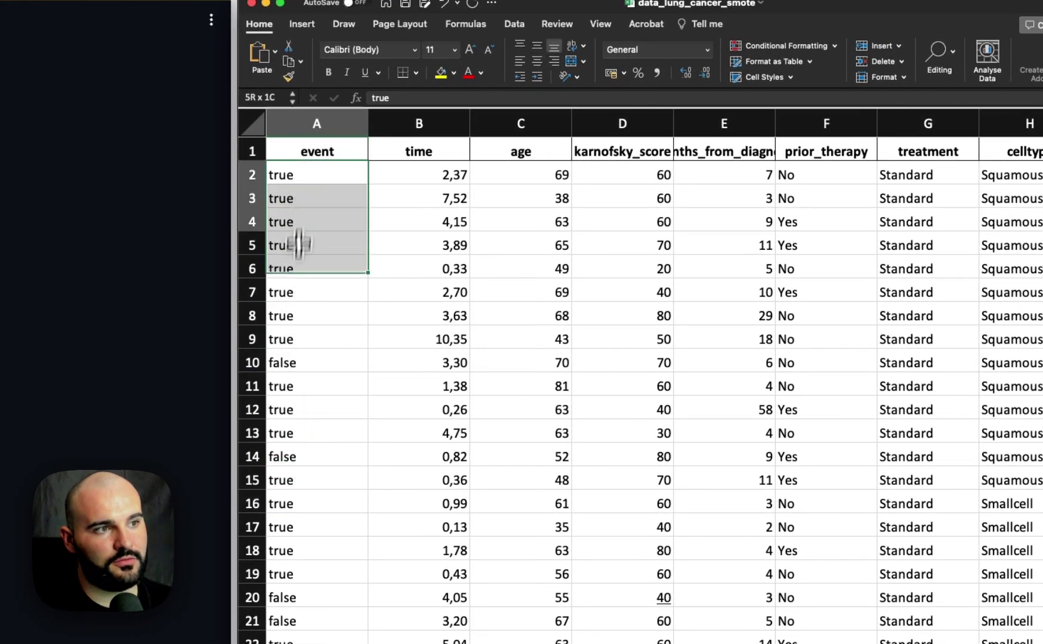
drag(298, 232, 295, 375)
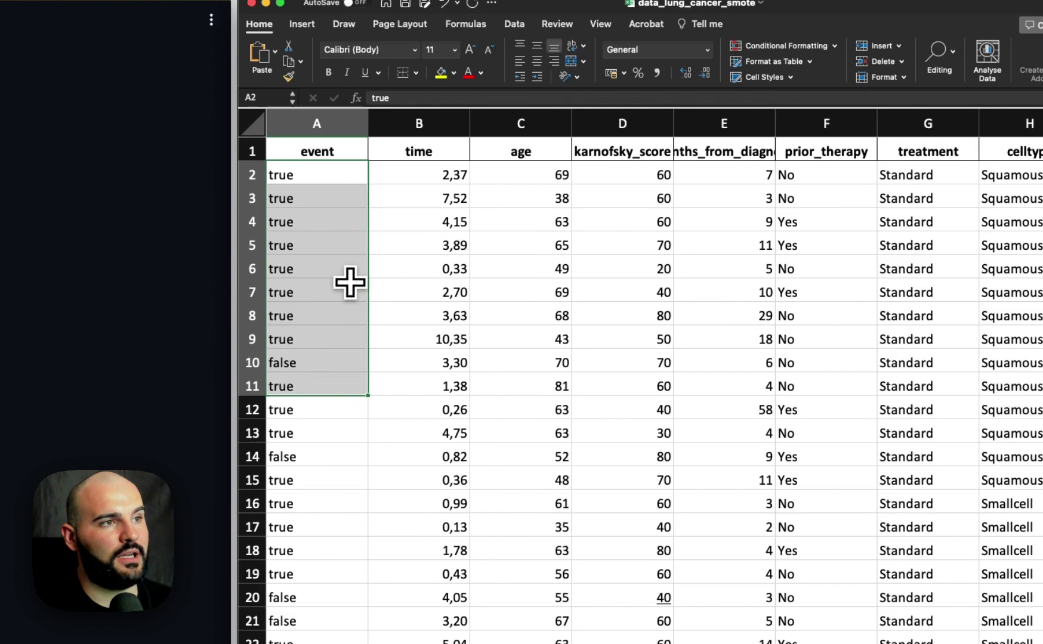
click(433, 153)
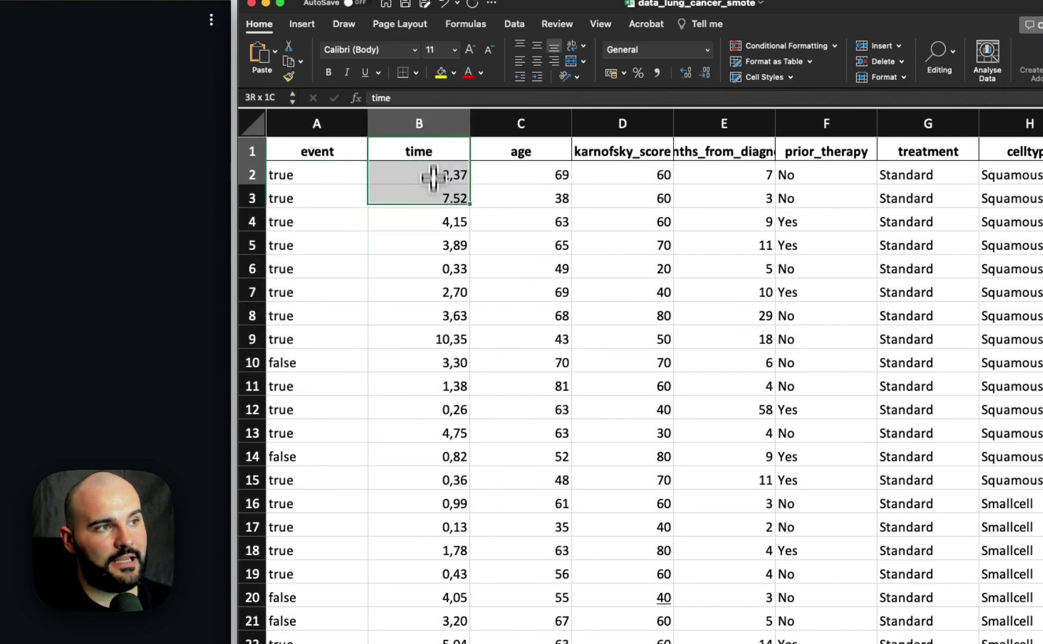
drag(433, 173, 424, 417)
click(444, 292)
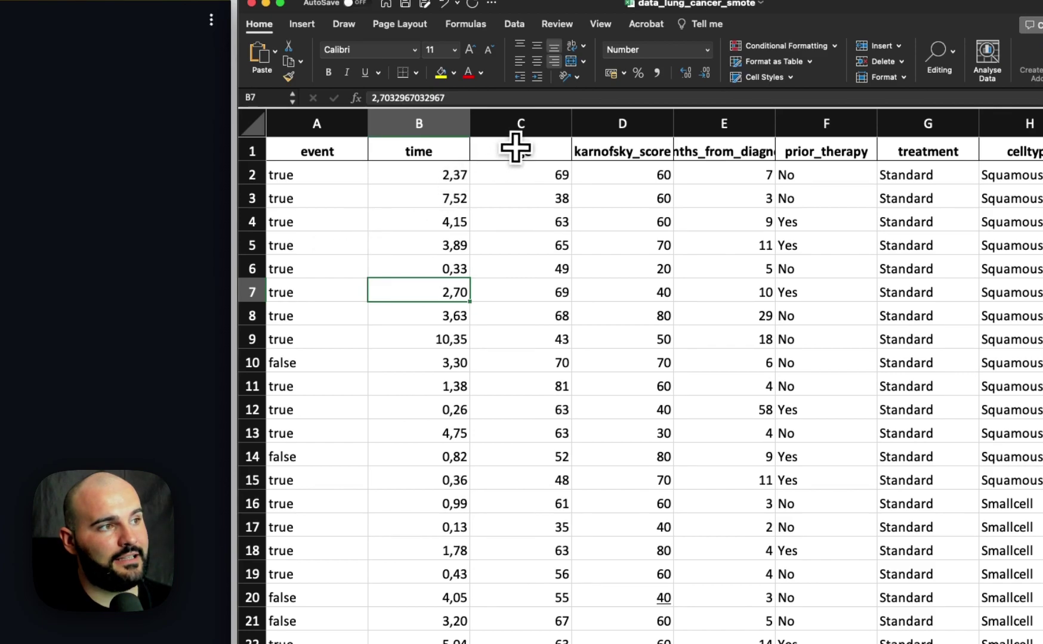
Step: Examine the patient feature columns from age through celltype, including months_from_diagnosis
drag(515, 146, 1022, 363)
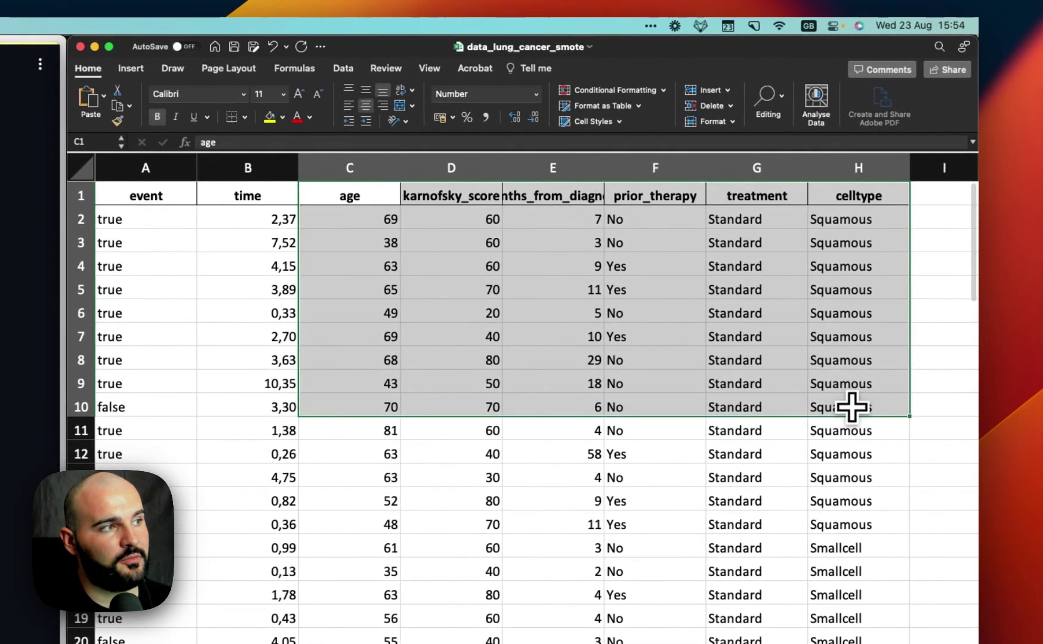
click(856, 384)
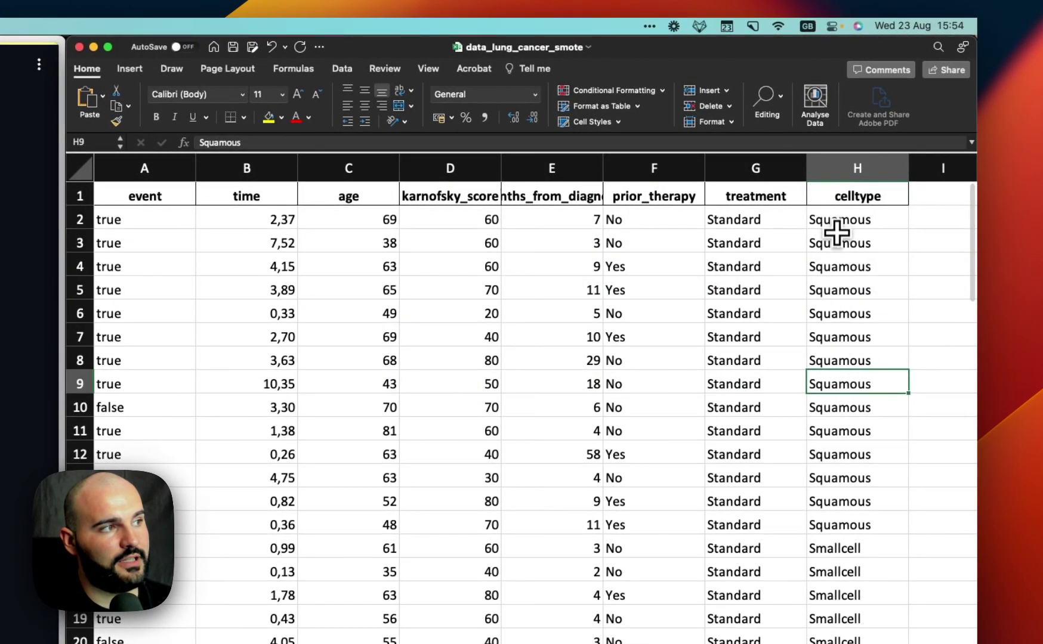
drag(836, 230, 820, 421)
drag(572, 200, 540, 384)
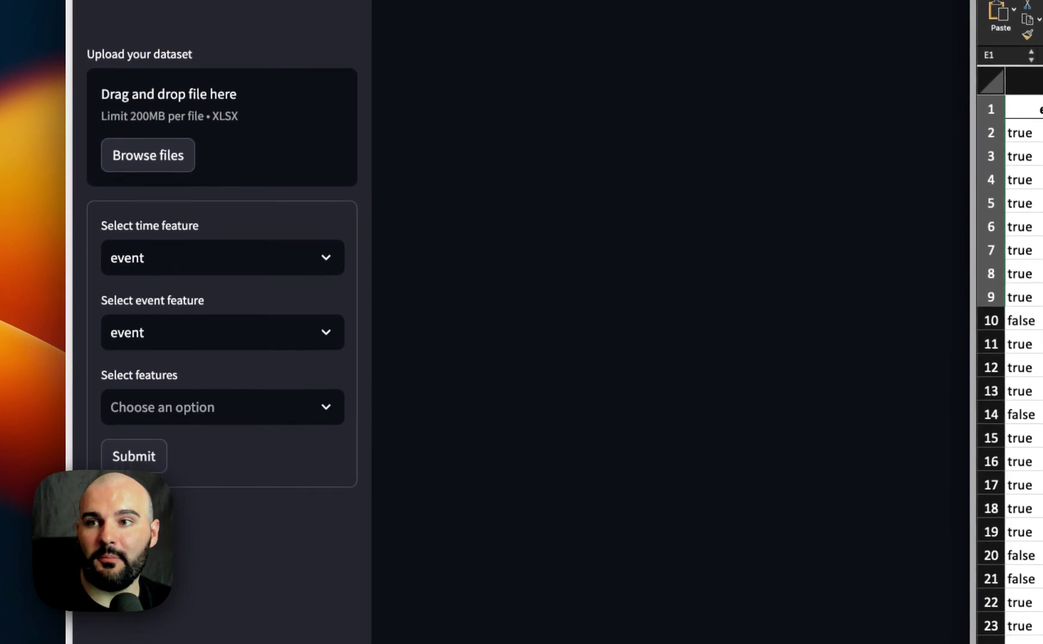
Step: Upload data_lung_cancer_smote.xlsx to the survival analysis web app and choose time as the time feature
drag(226, 320, 218, 115)
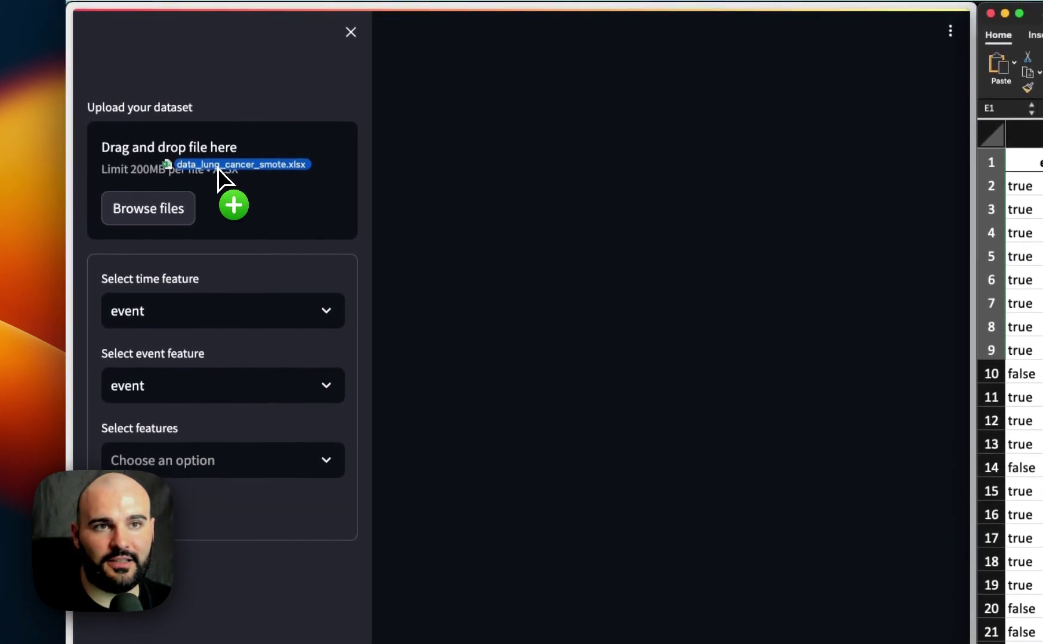
drag(218, 167, 218, 169)
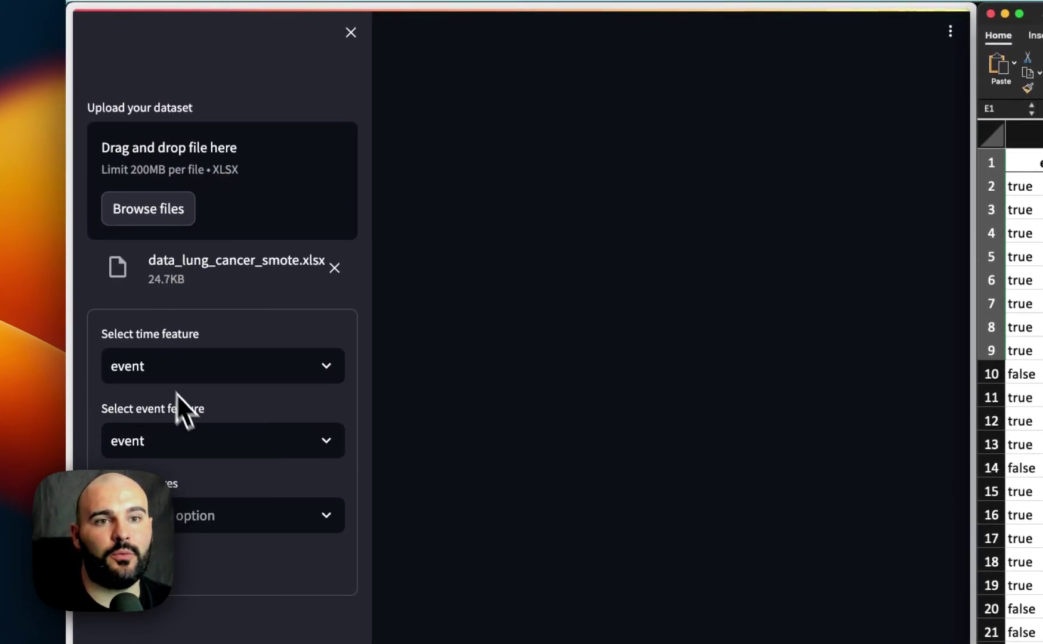
click(183, 363)
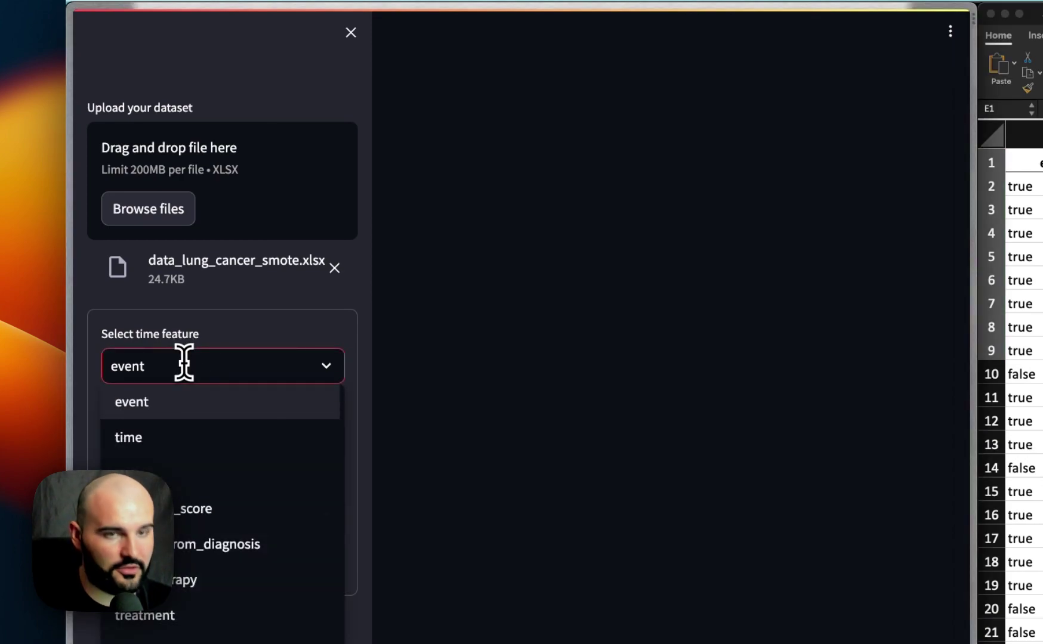
text(time)
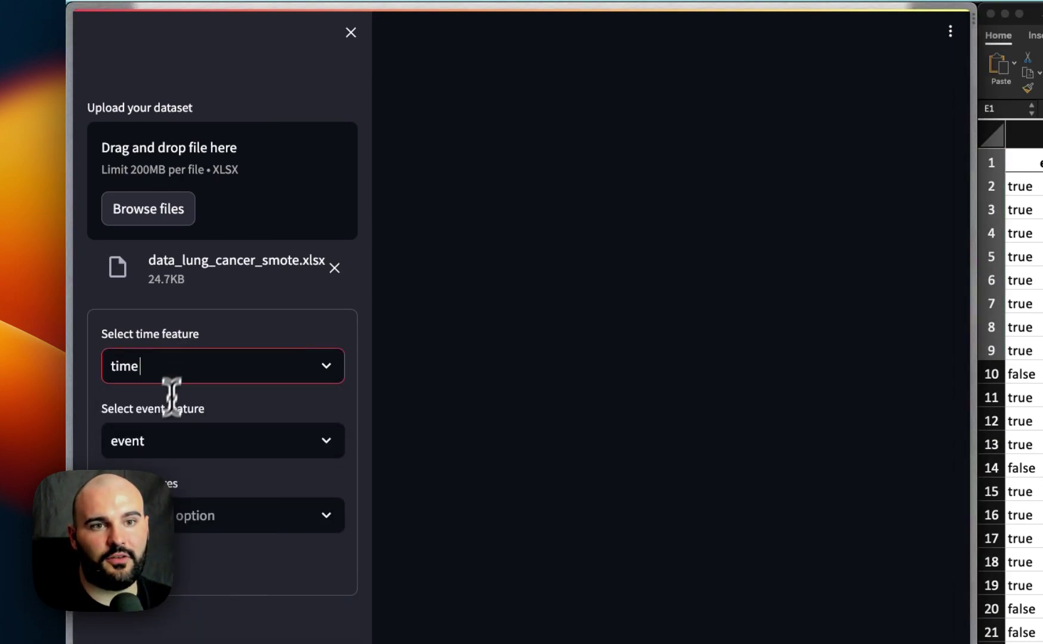
Step: Choose event as the event feature, matching the first column of the spreadsheet
click(166, 440)
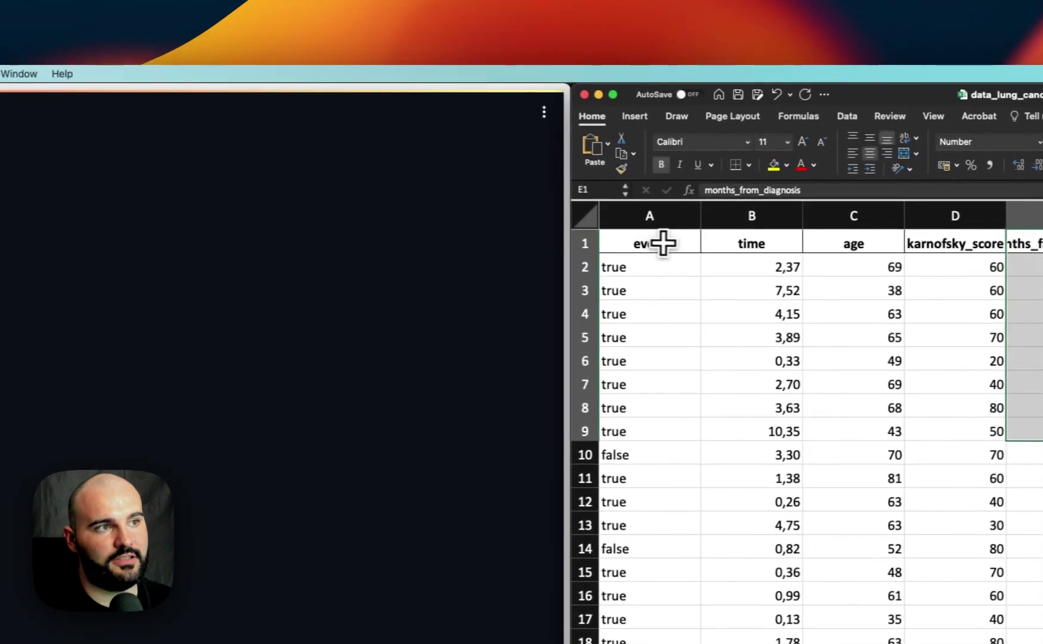
click(663, 243)
text(event)
key(Return)
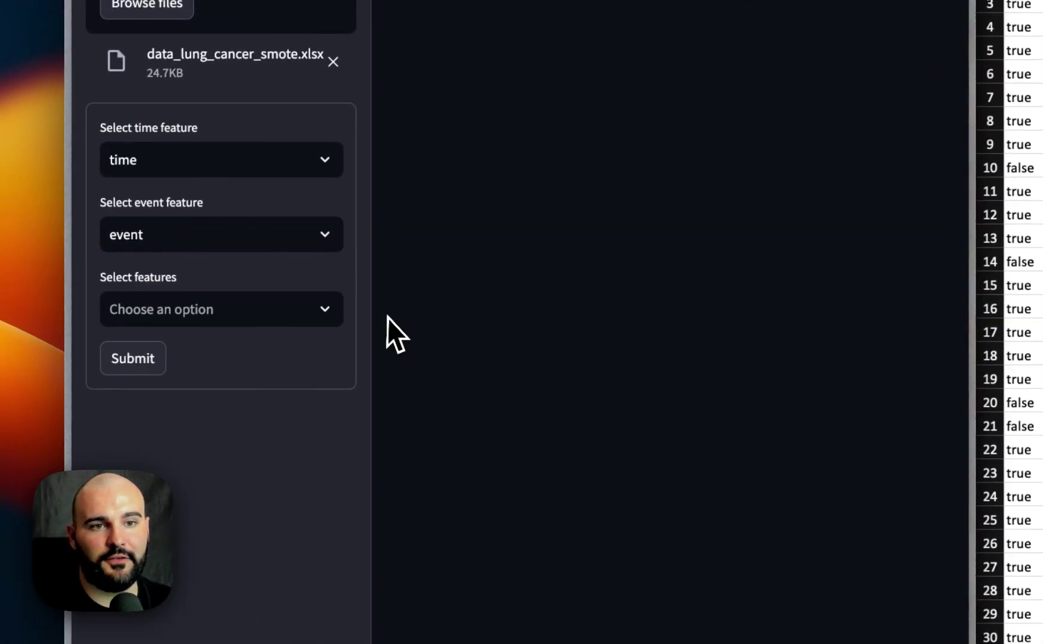
Step: Select prior_therapy, months_from_diagnosis, karnofsky_score, age, treatment and celltype as the features and submit the form
click(146, 311)
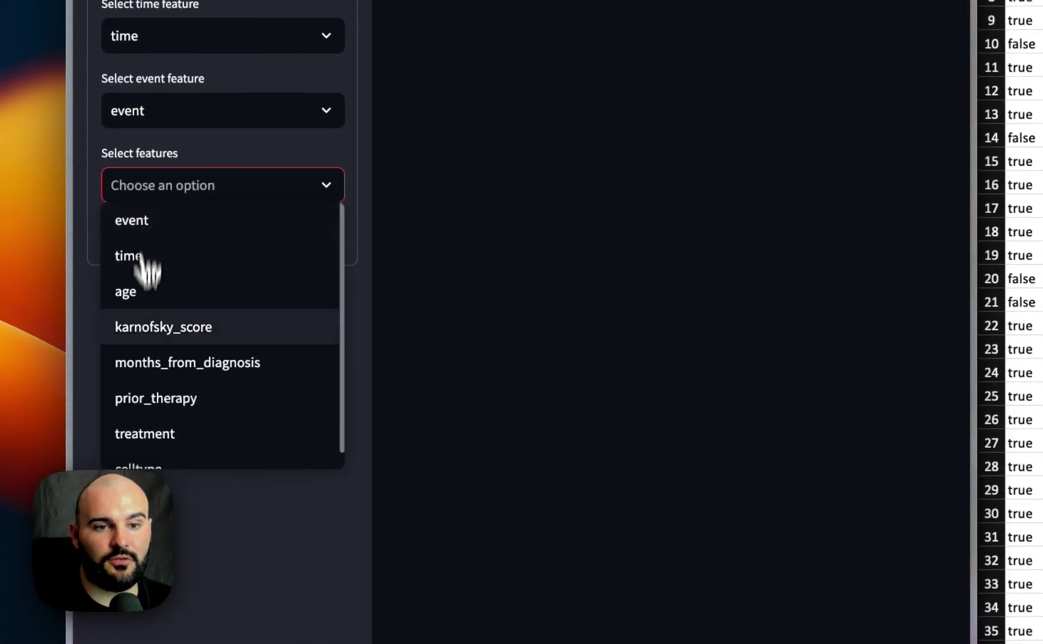
scroll(146, 310, down, 1)
click(151, 376)
click(156, 364)
click(155, 361)
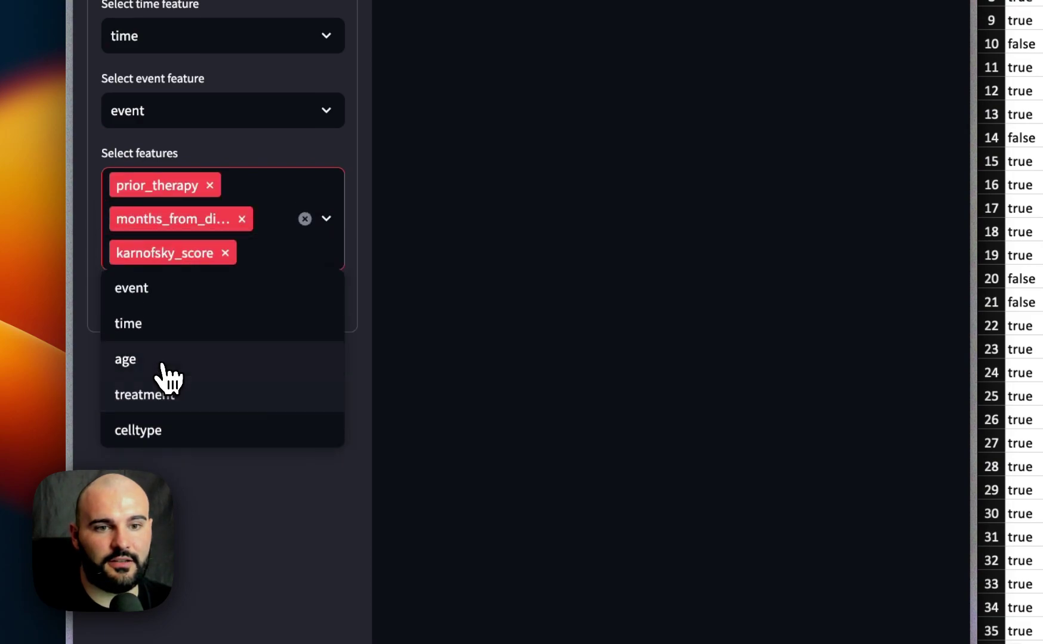
click(162, 365)
click(157, 392)
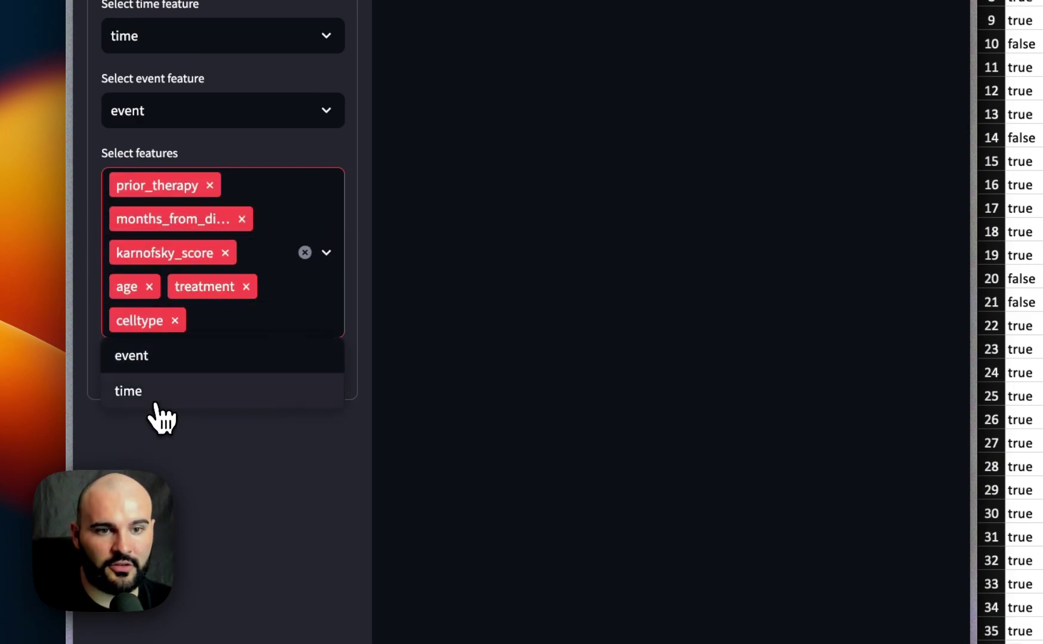
click(210, 464)
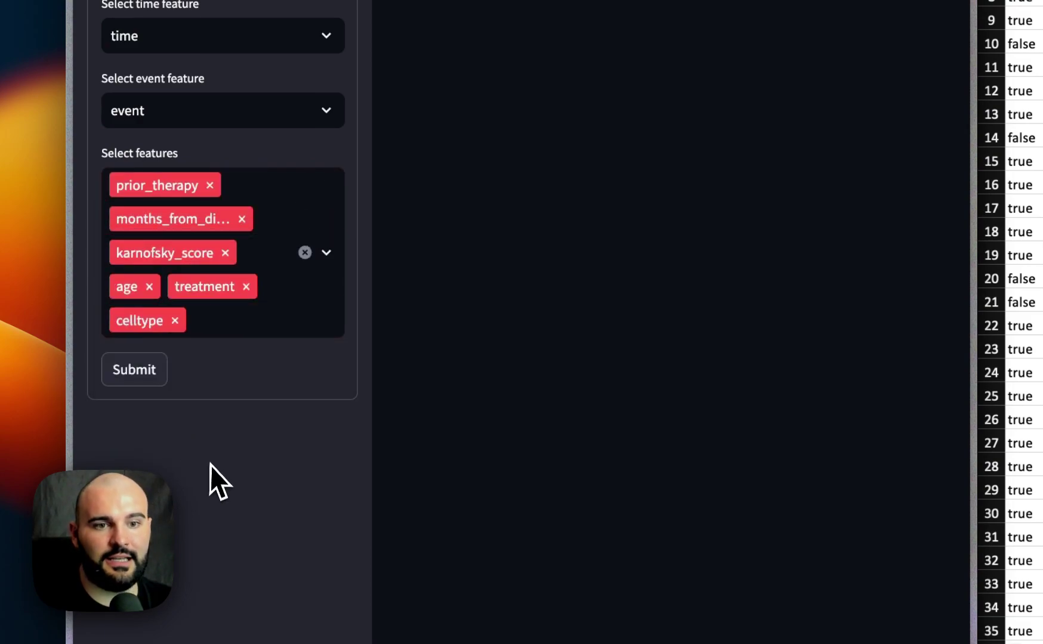
click(134, 385)
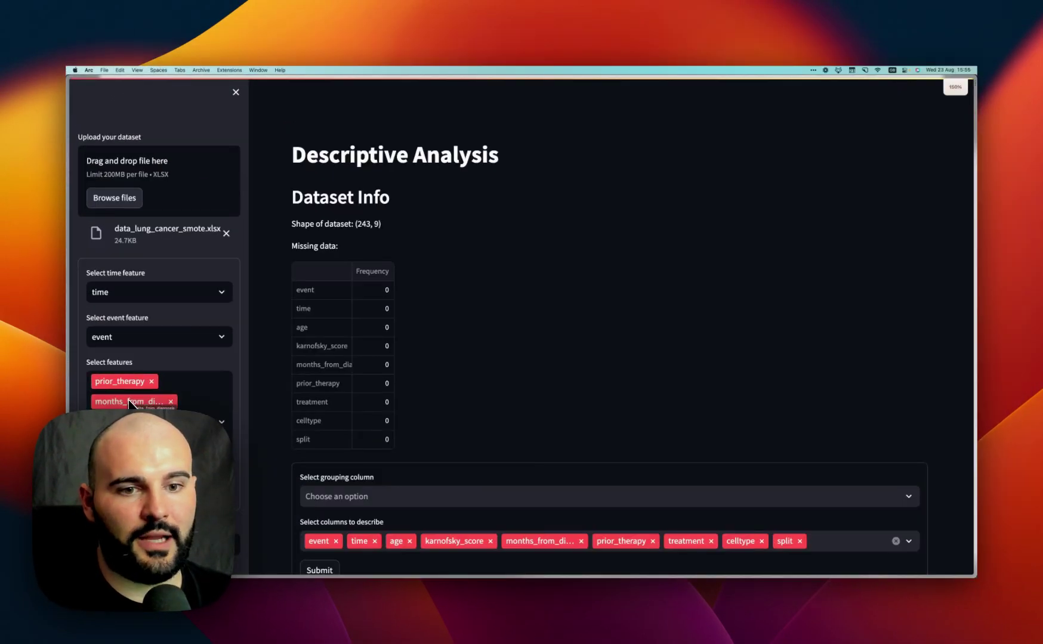
Step: Look through the available analysis types, then read the Descriptive Analysis page's dataset shape and missing-data table
click(173, 544)
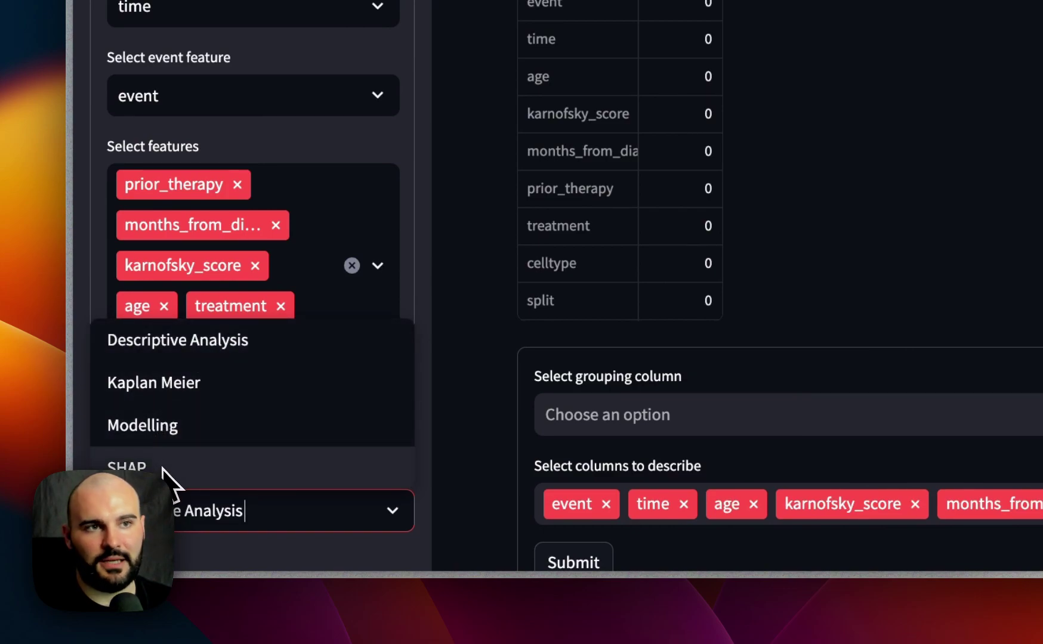
key(Escape)
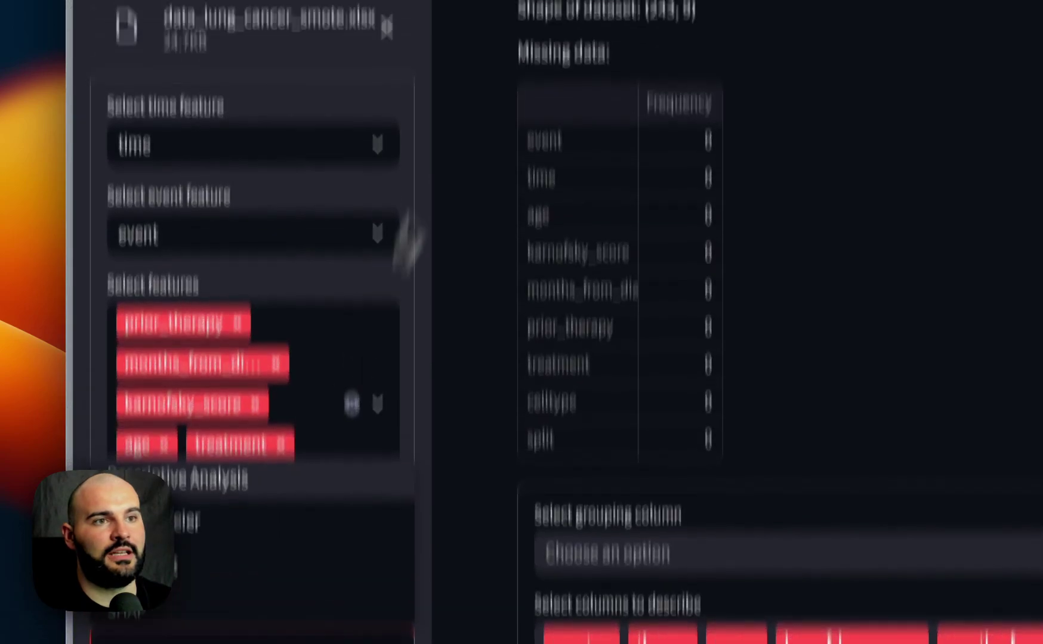
drag(362, 143, 697, 161)
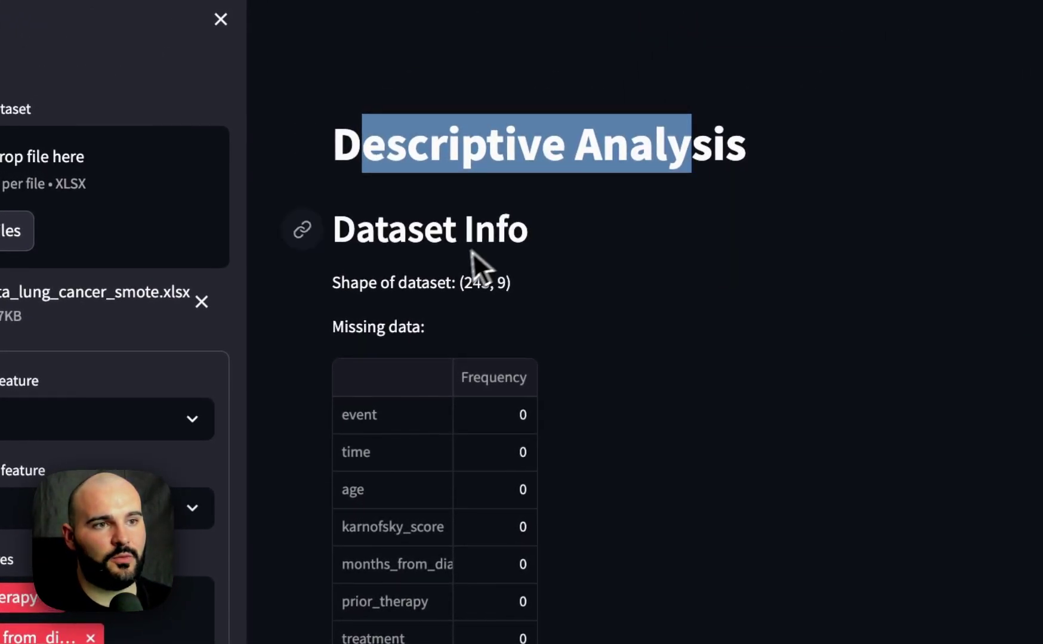
drag(455, 283, 474, 285)
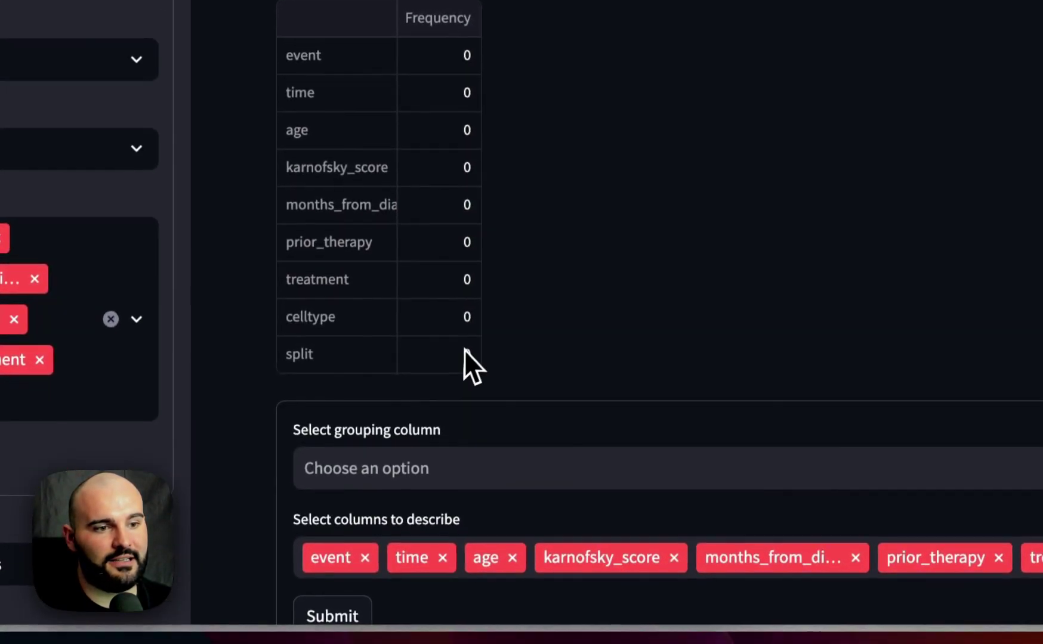
scroll(470, 355, down, 3)
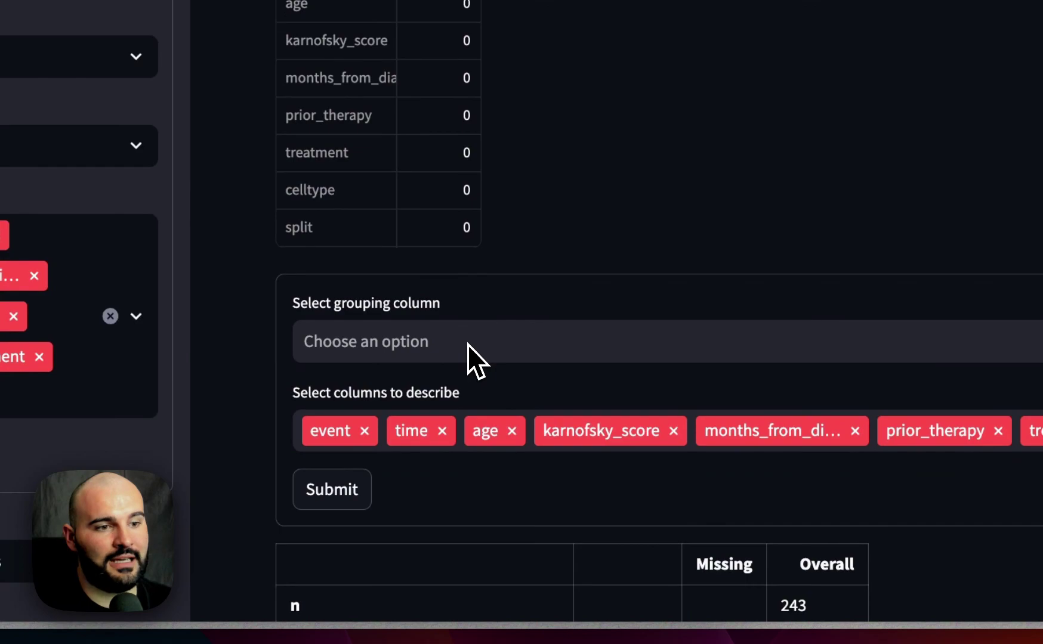
Step: Examine the overall descriptive statistics table, including the sample size, the means and the prior_therapy category frequencies
scroll(467, 345, down, 8)
drag(365, 149, 668, 512)
scroll(678, 497, down, 1)
scroll(556, 346, up, 1)
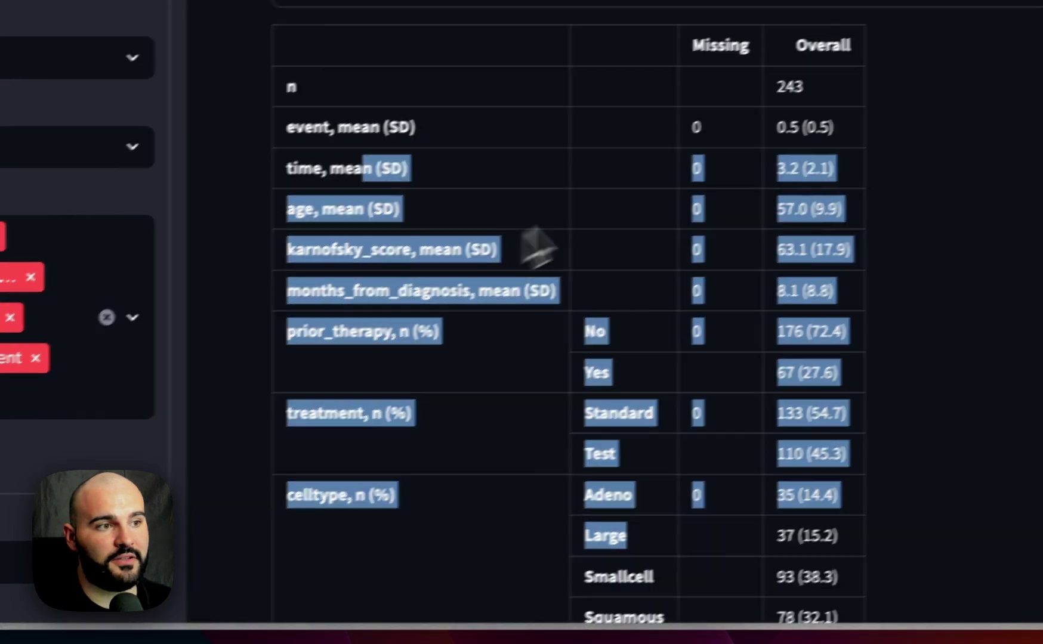
double_click(793, 64)
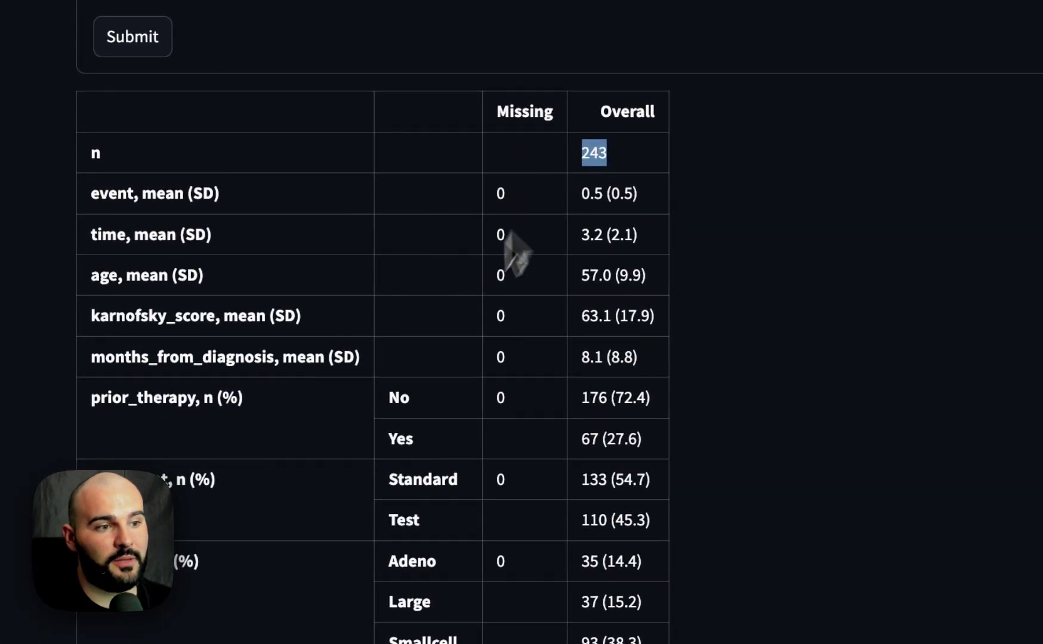
scroll(445, 354, down, 1)
drag(443, 337, 555, 540)
click(562, 504)
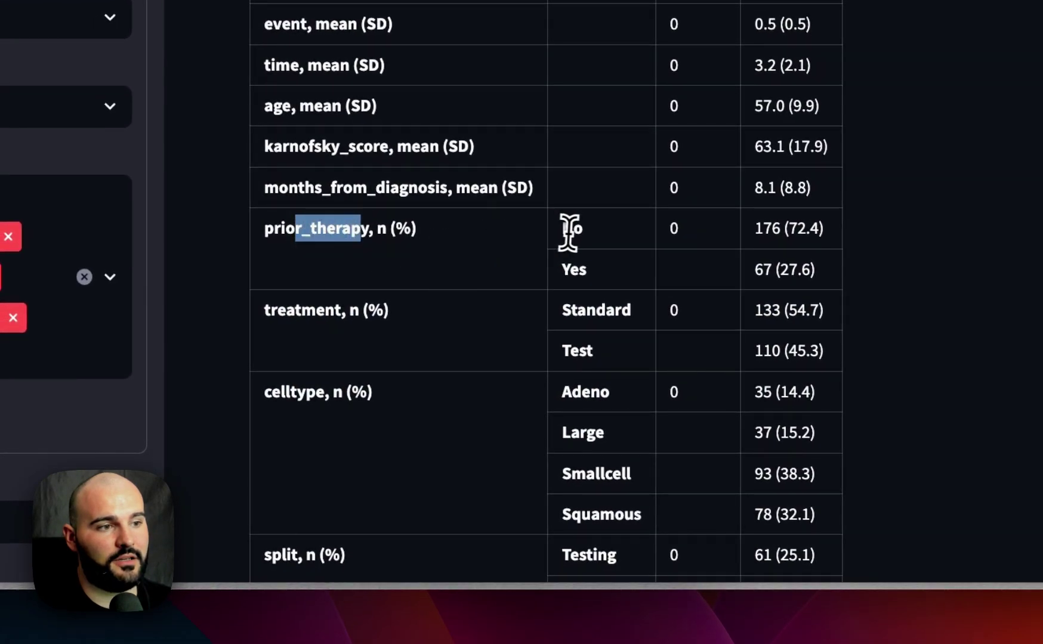
double_click(767, 228)
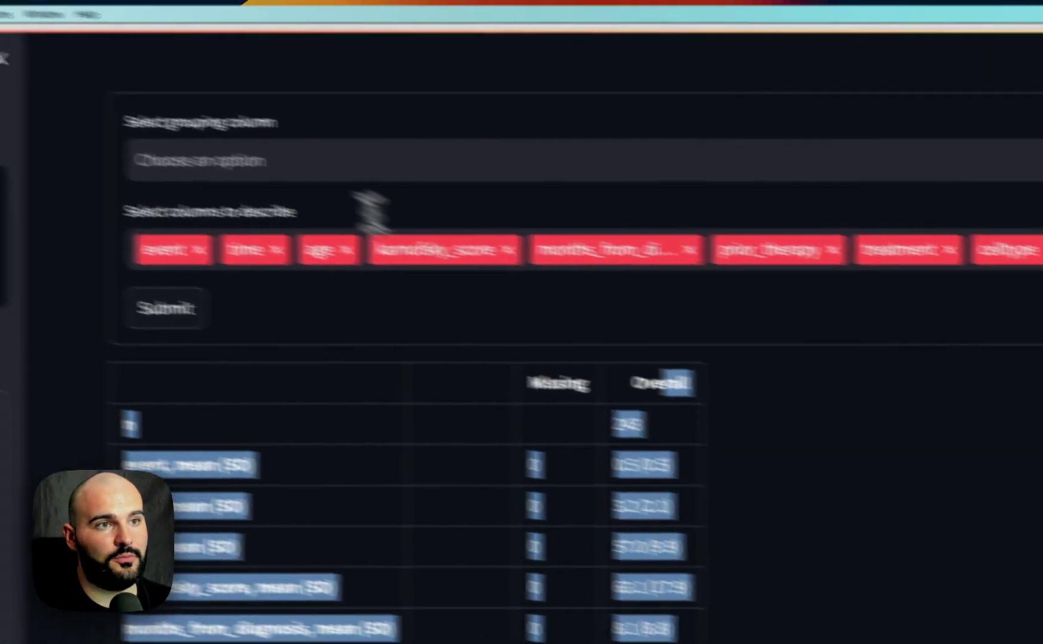
Step: Set the grouping column of the descriptive table to prior_therapy and submit it
click(152, 135)
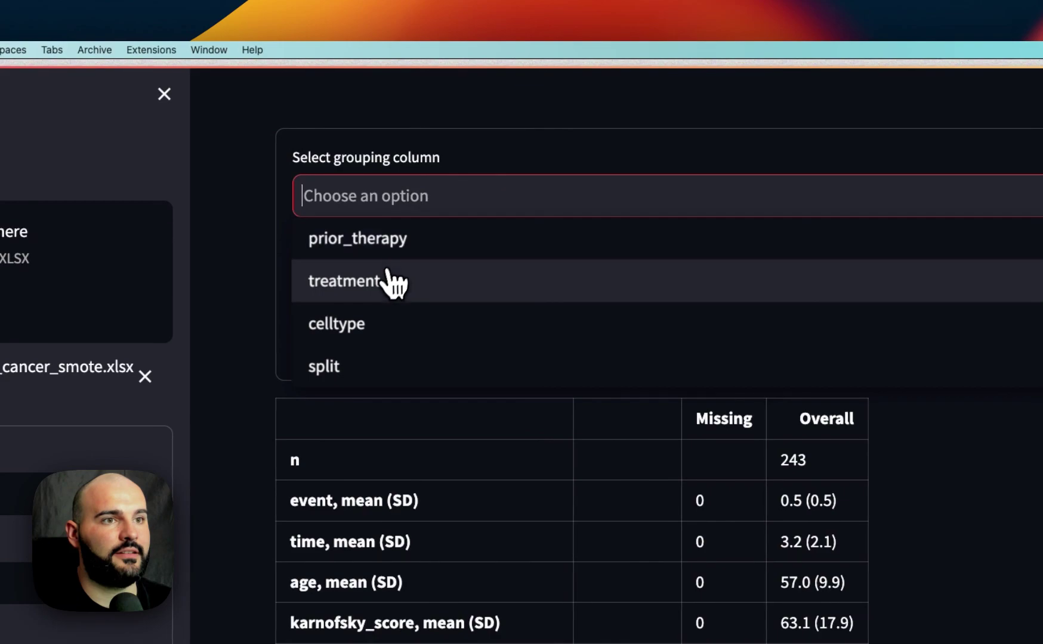
click(391, 255)
click(325, 353)
click(345, 354)
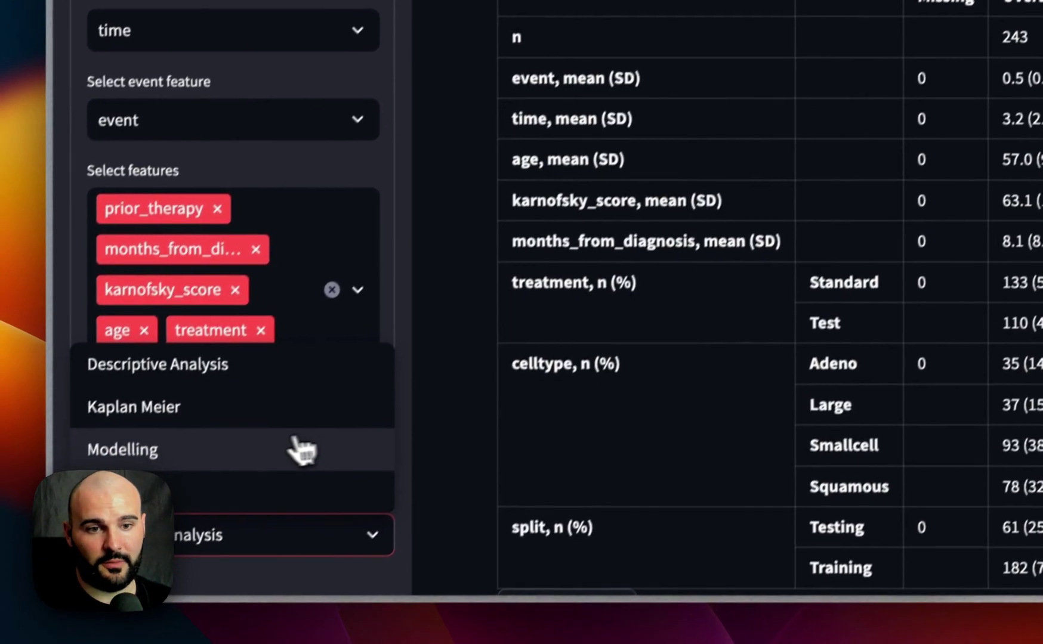
Step: Switch to the Kaplan Meier analysis and group the survival curves by celltype
click(244, 409)
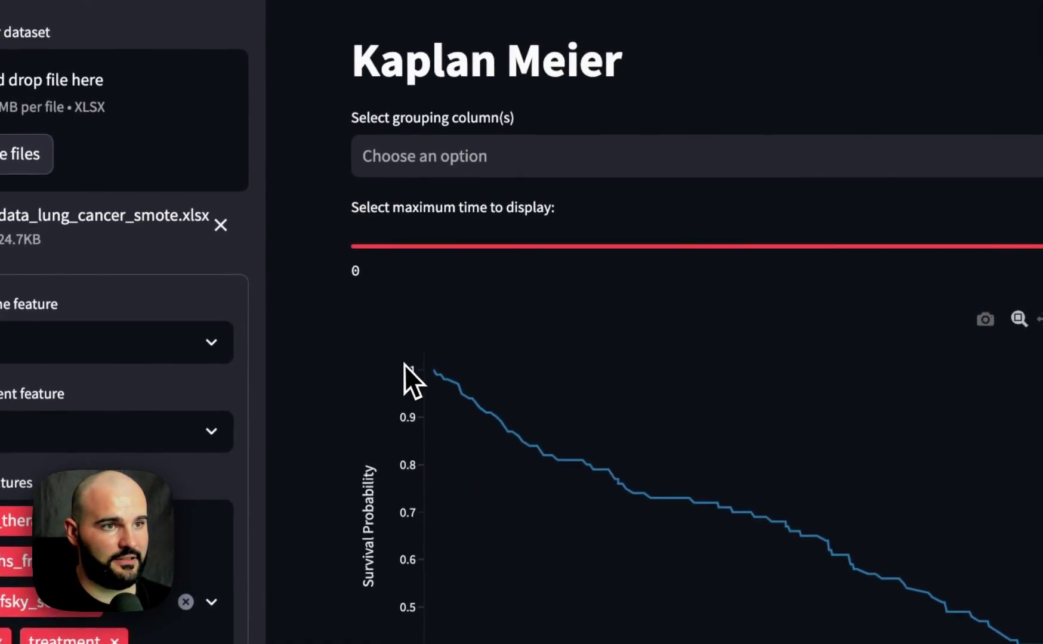
click(451, 171)
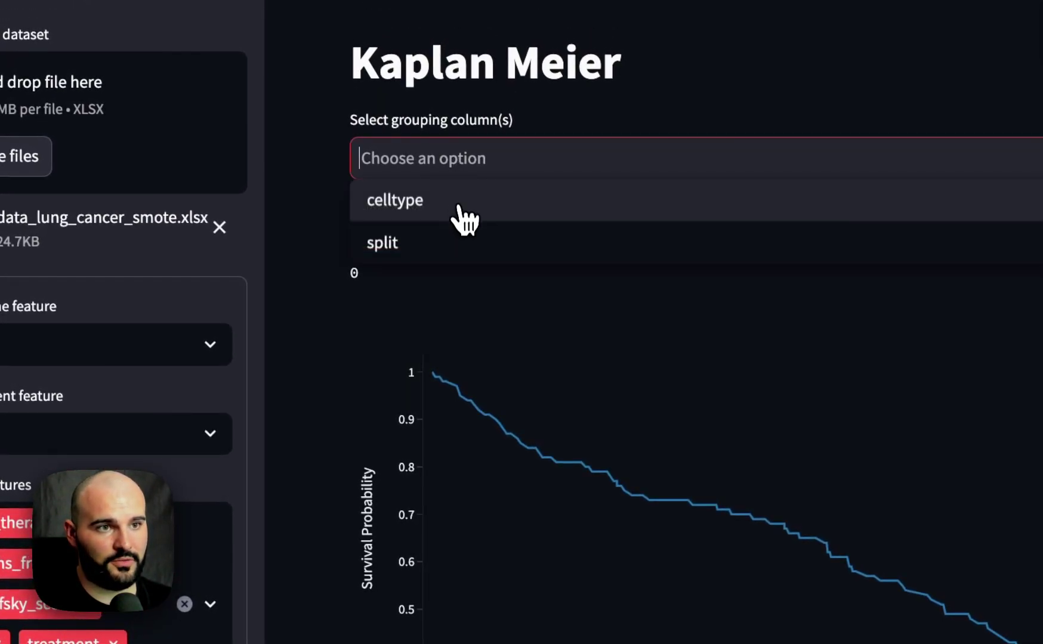
scroll(309, 408, down, 1)
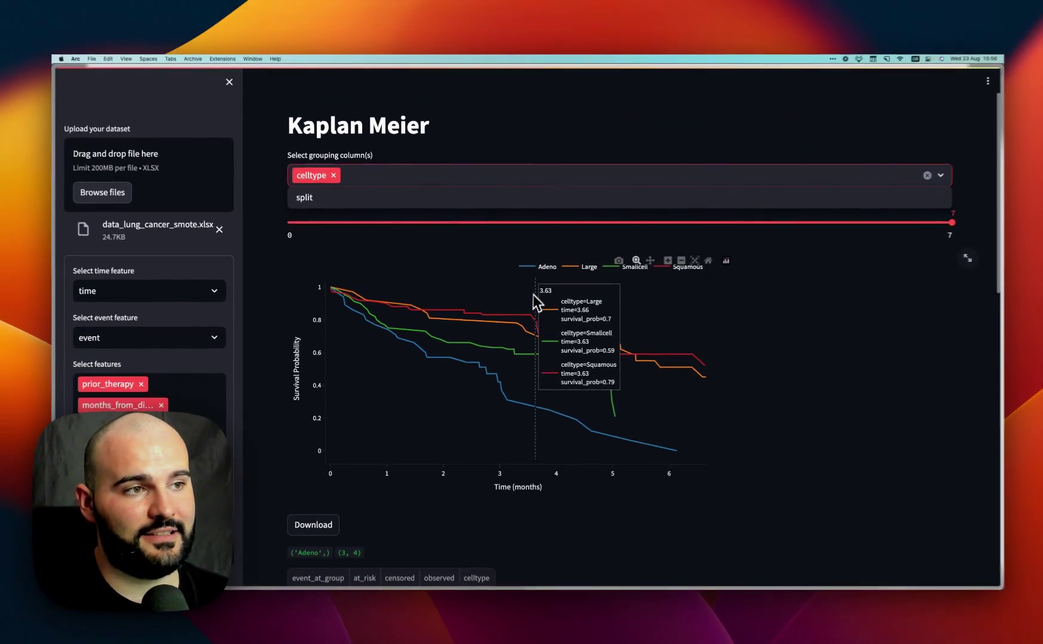
scroll(573, 367, down, 1)
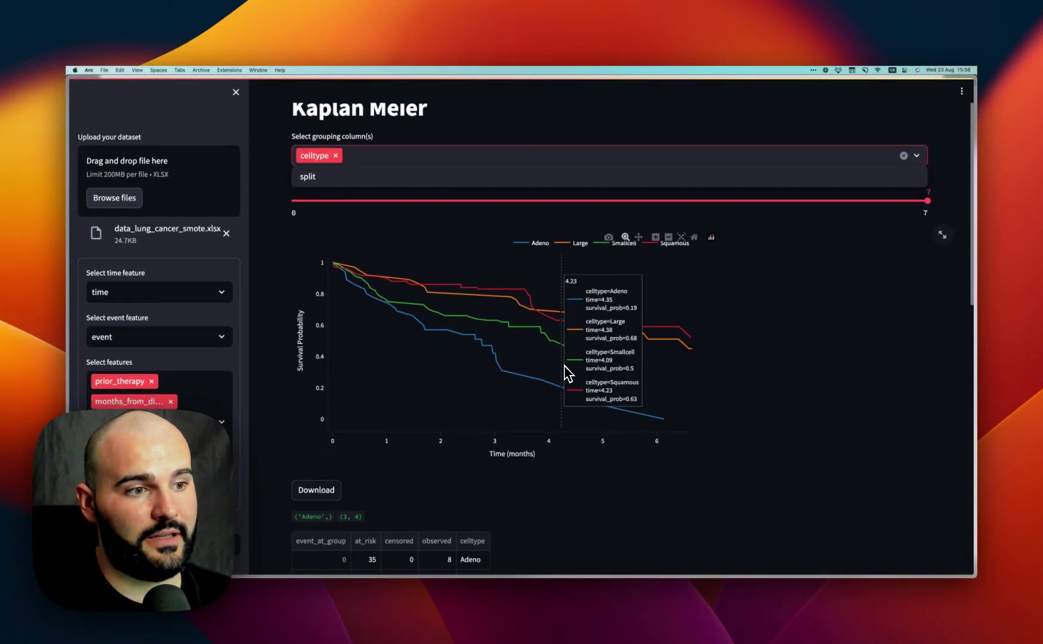
Step: Download the celltype-grouped Kaplan Meier plot, open plot (3).png to check it and close it again
scroll(539, 402, down, 1)
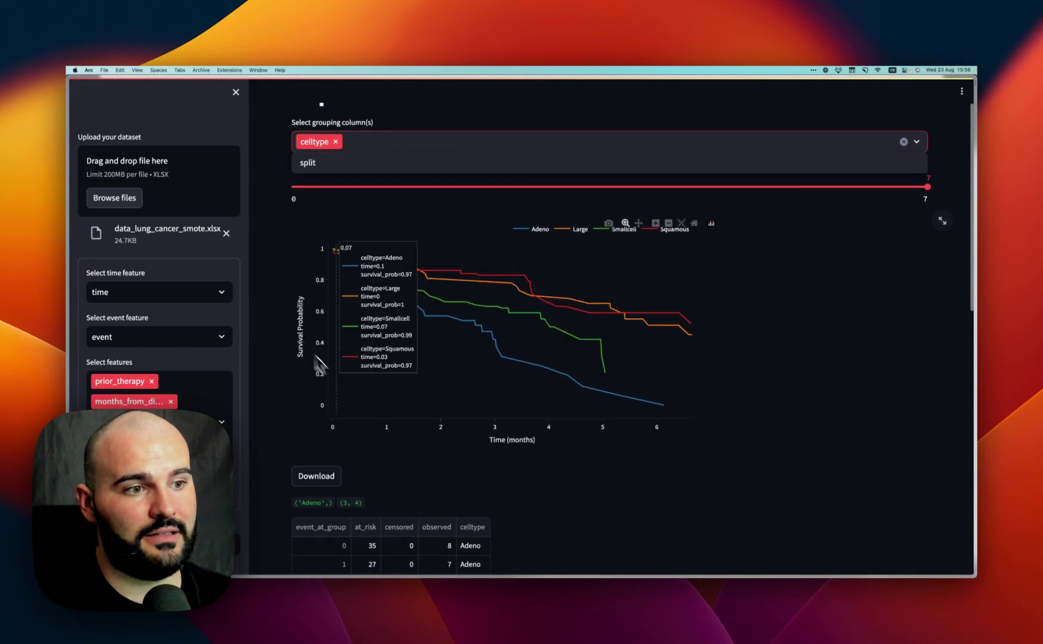
scroll(539, 487, down, 5)
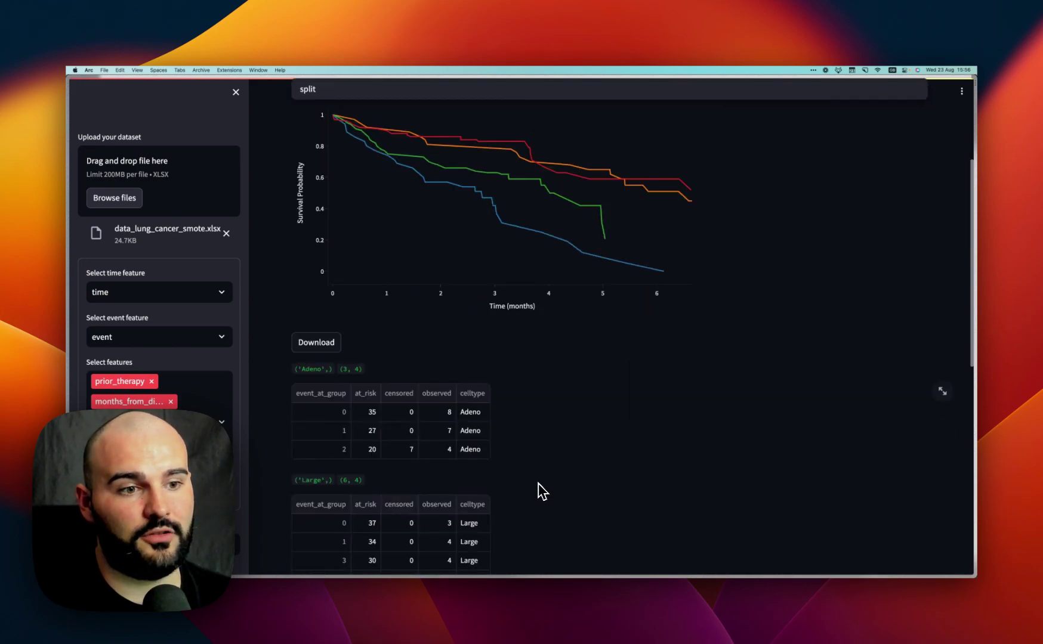
scroll(409, 424, down, 2)
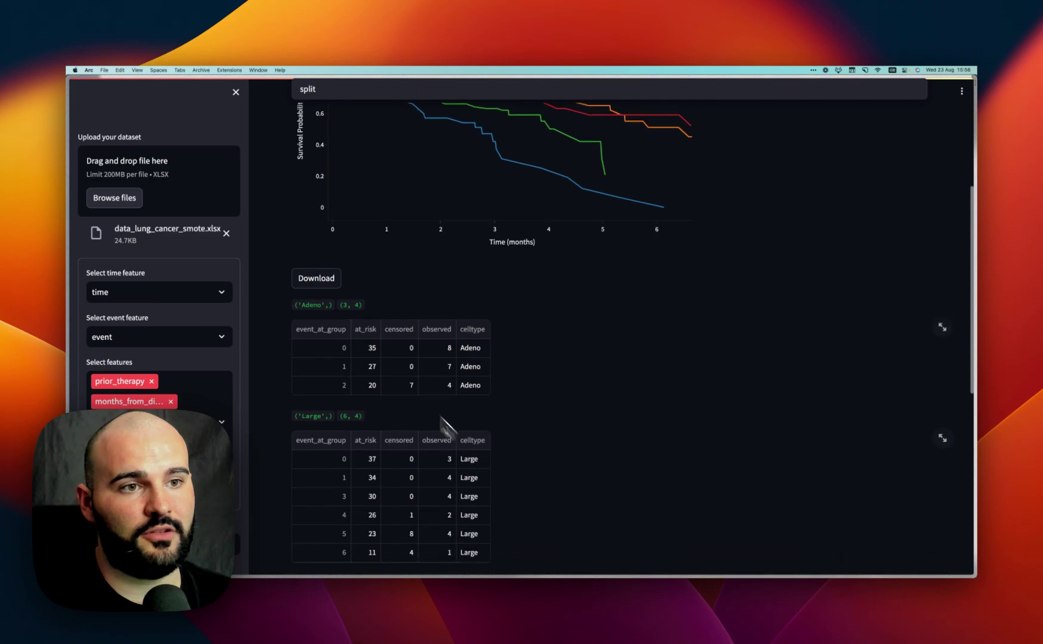
click(322, 281)
mouse_move(732, 587)
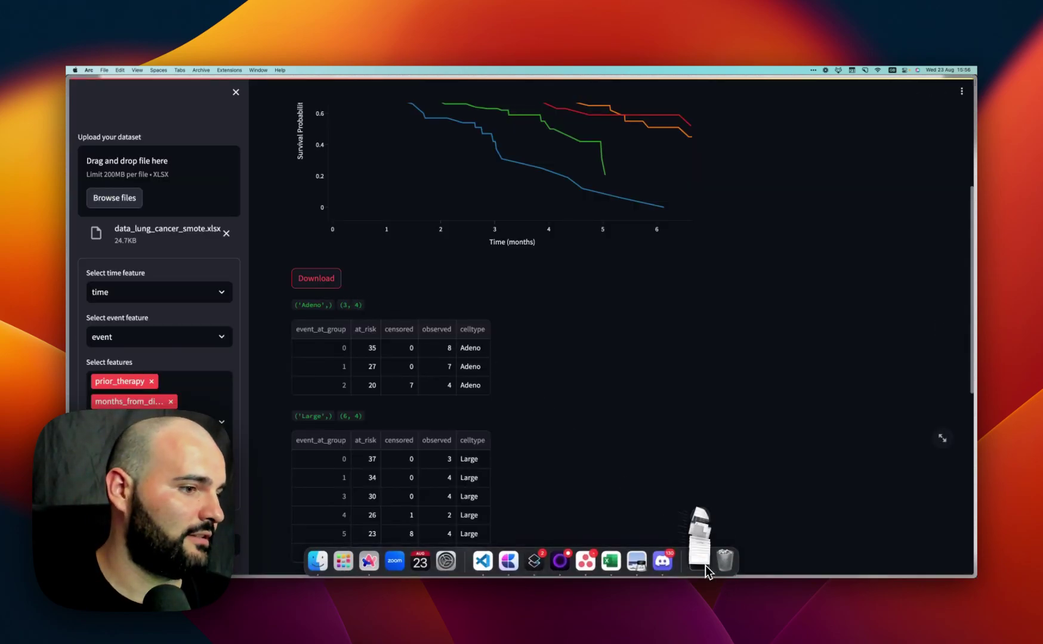
click(699, 498)
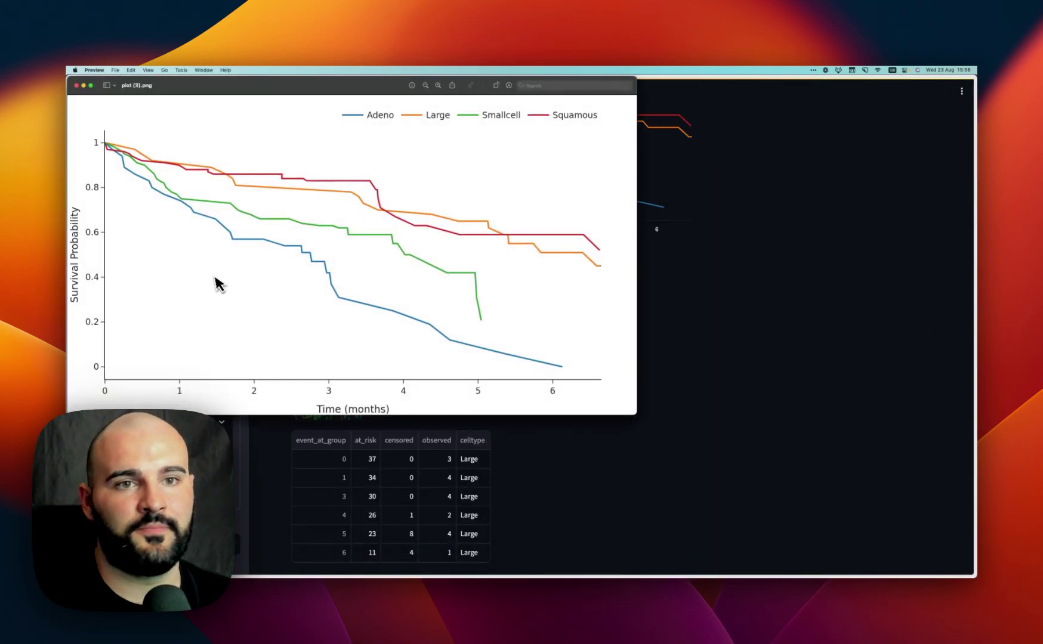
key(super+w)
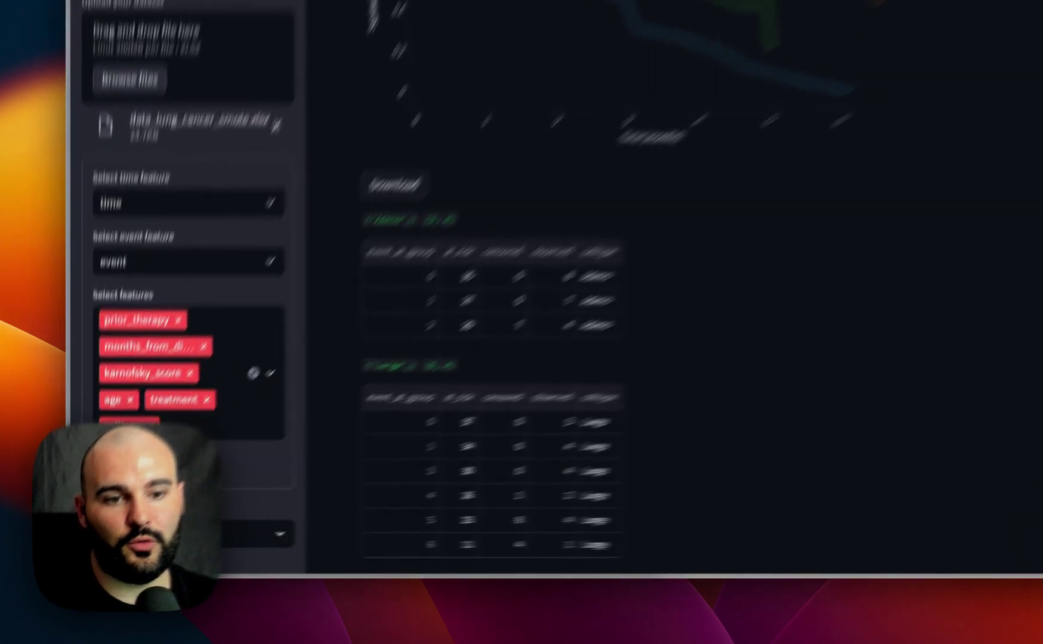
Step: Switch the analysis page to Modelling
click(156, 544)
click(200, 427)
scroll(319, 421, down, 5)
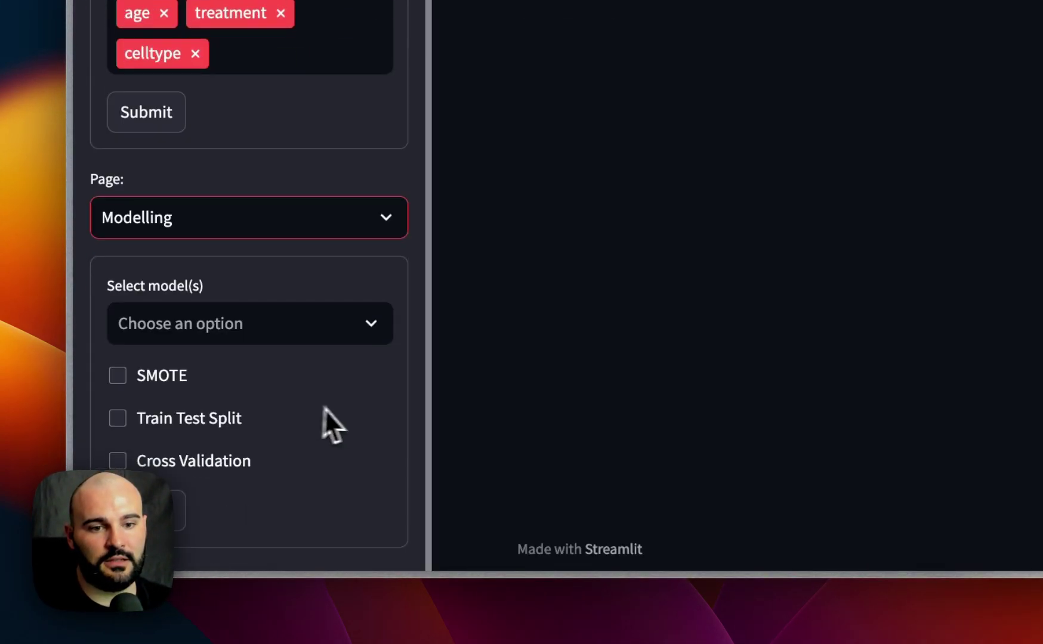
Step: Run the SurvivalTree and CoxPHSurvivalAnalysis models with Train Test Split enabled
click(236, 325)
click(243, 363)
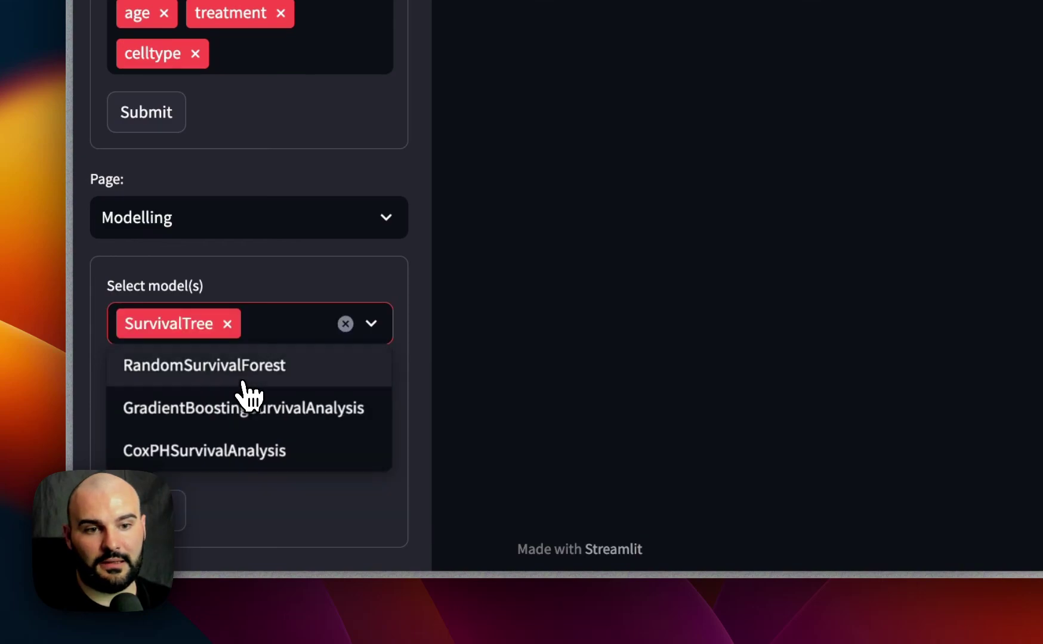
click(230, 445)
click(418, 437)
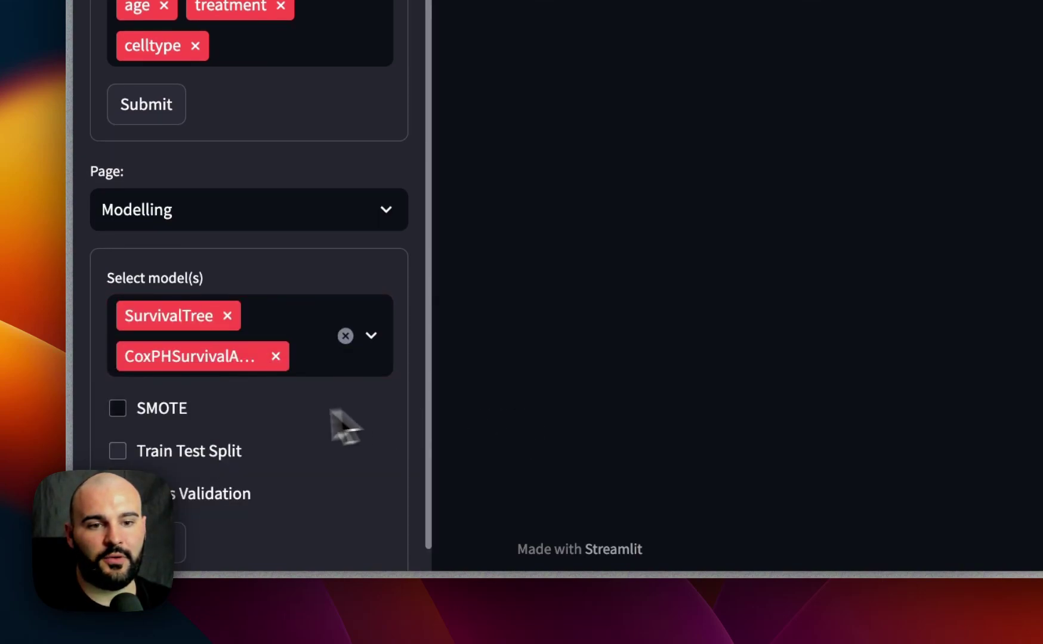
click(174, 459)
scroll(170, 471, down, 2)
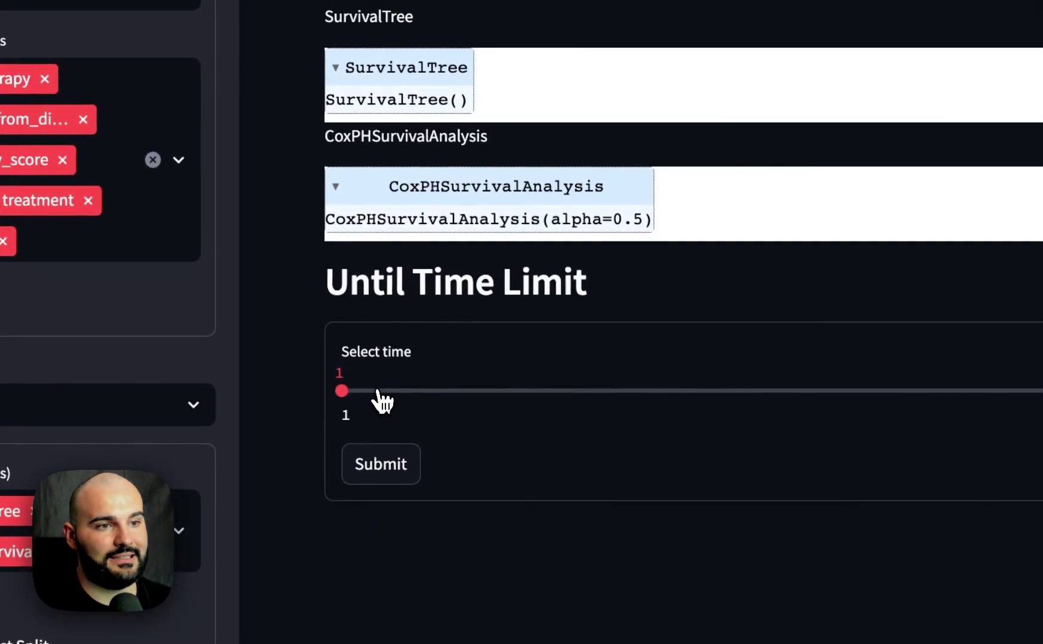
Step: Set the Until Time Limit to 7 and submit it to score both models
drag(380, 396, 502, 409)
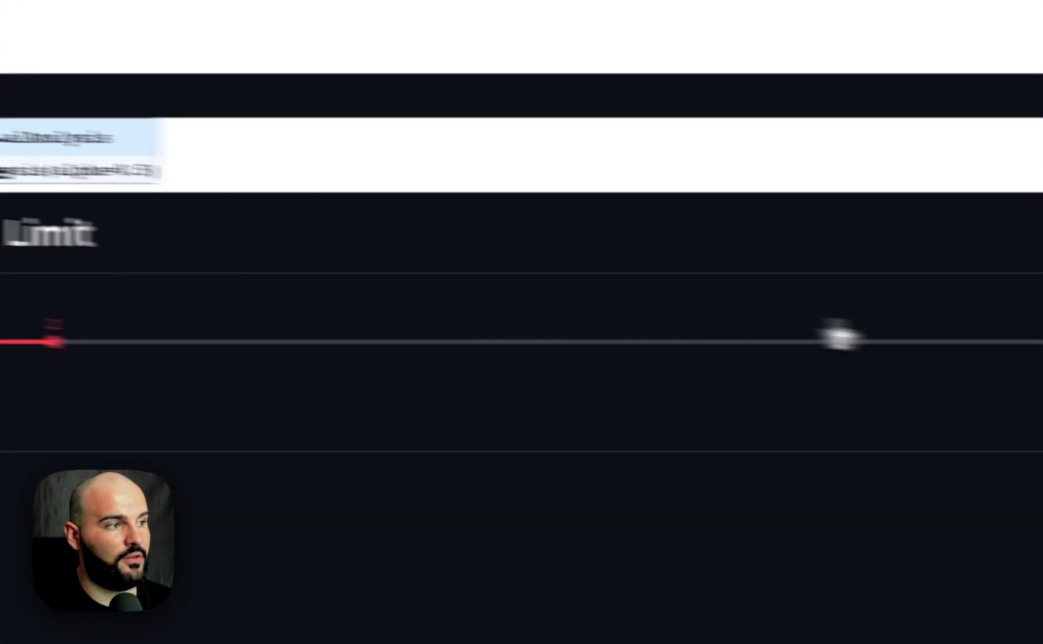
click(1042, 387)
click(351, 411)
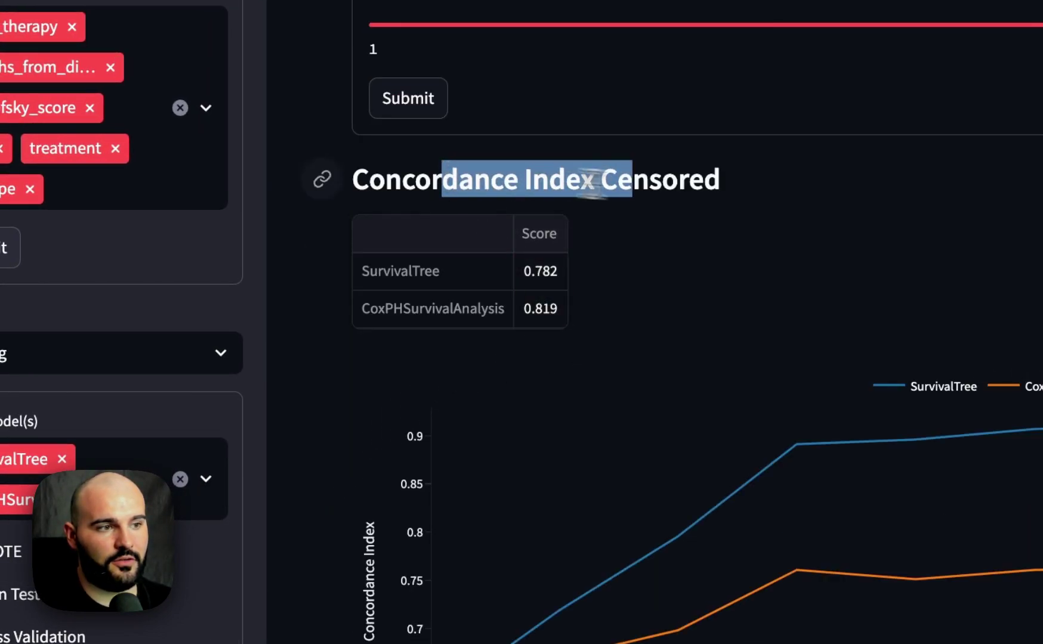
Step: Set the time step of the Specific Time Point section to 6 and submit it
scroll(657, 260, down, 5)
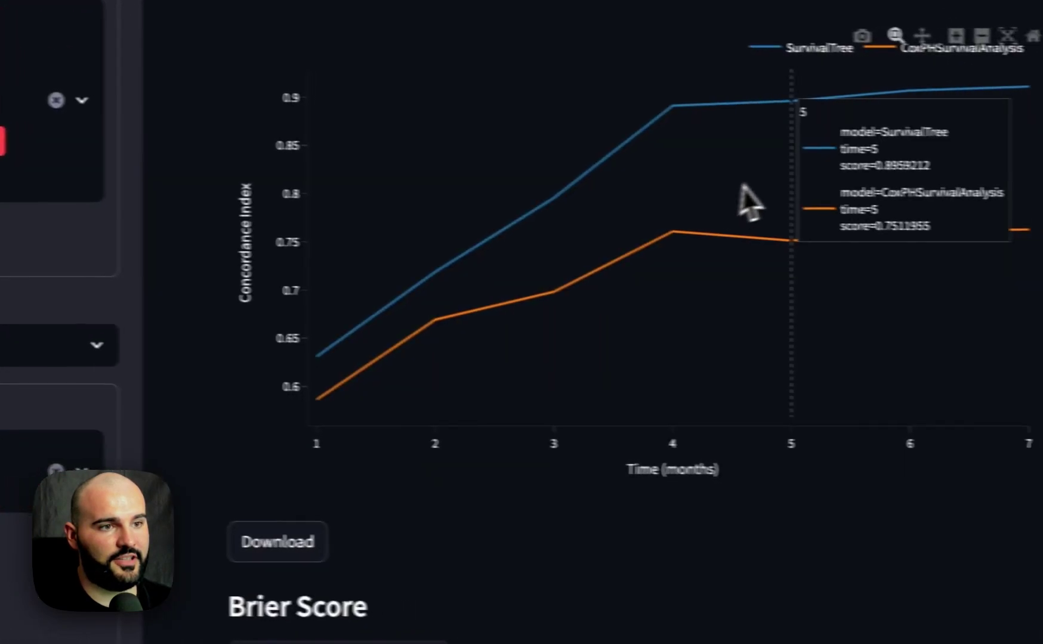
scroll(429, 425, down, 5)
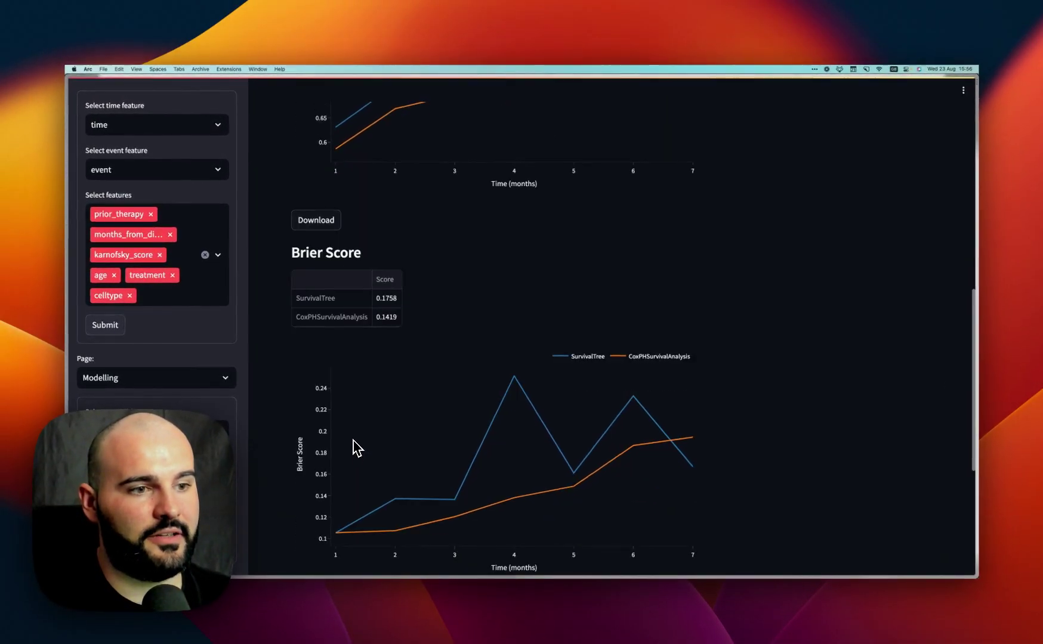
scroll(356, 447, down, 5)
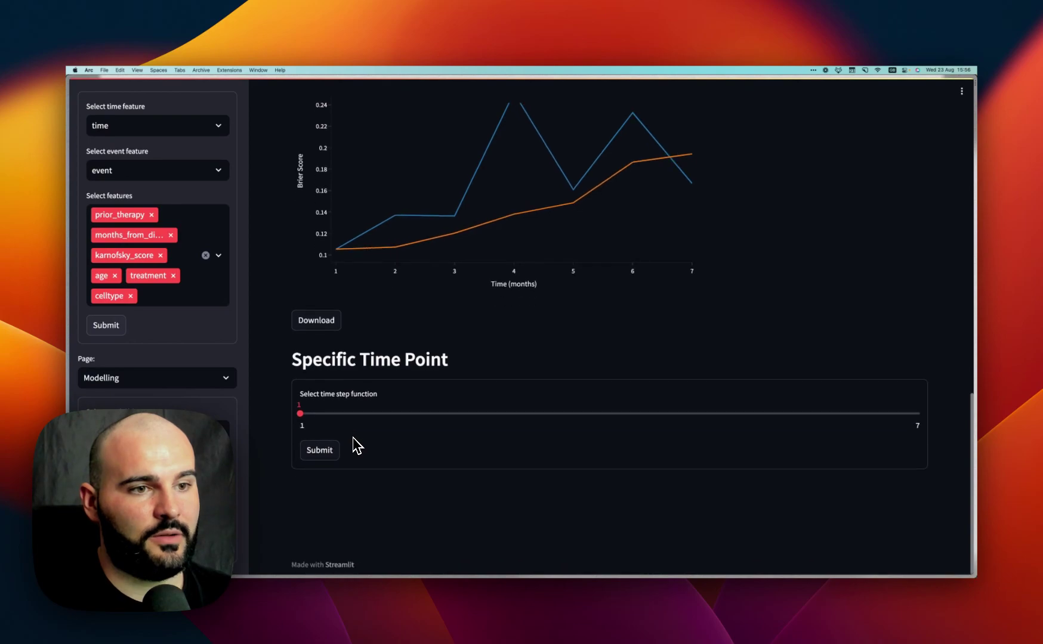
drag(312, 360, 483, 381)
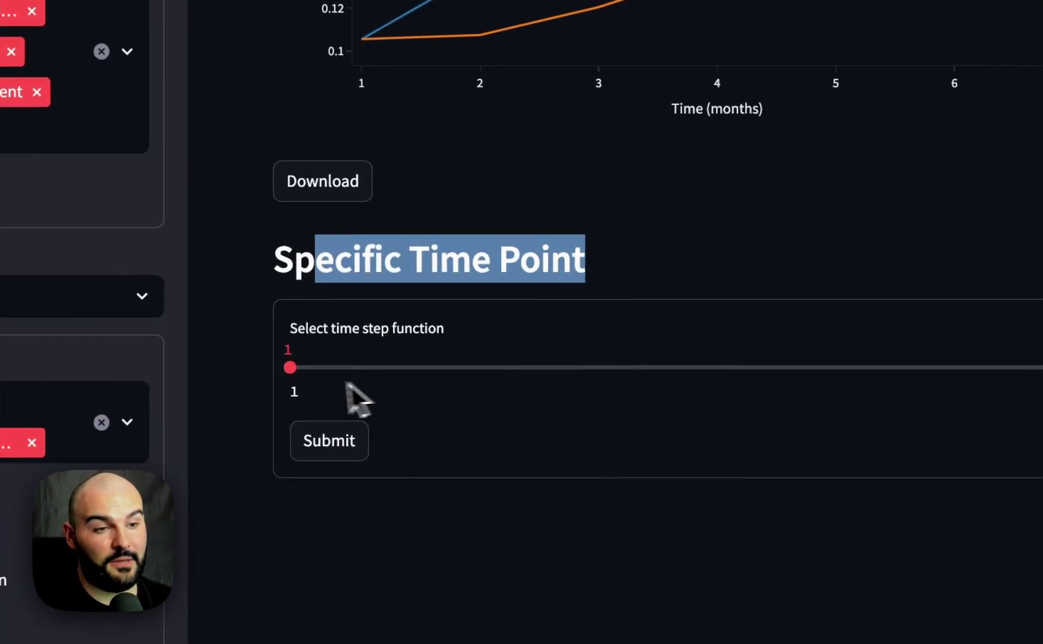
drag(552, 388, 1042, 413)
click(274, 354)
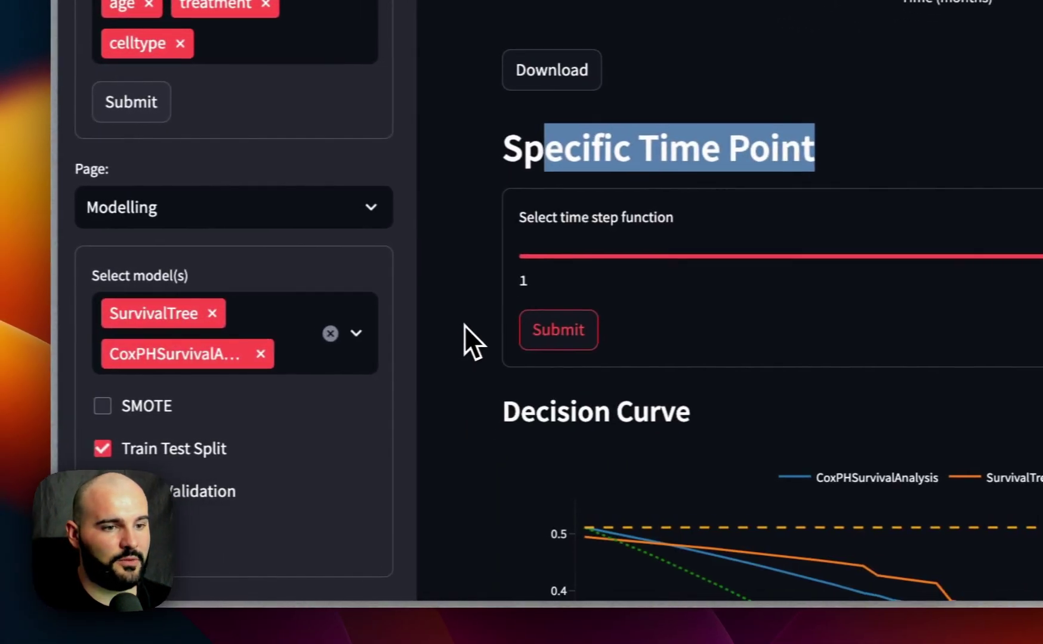
Step: Examine the Decision Curve and Calibration Curve of both models and the Model Kaplan Meier patient table
scroll(477, 325, down, 5)
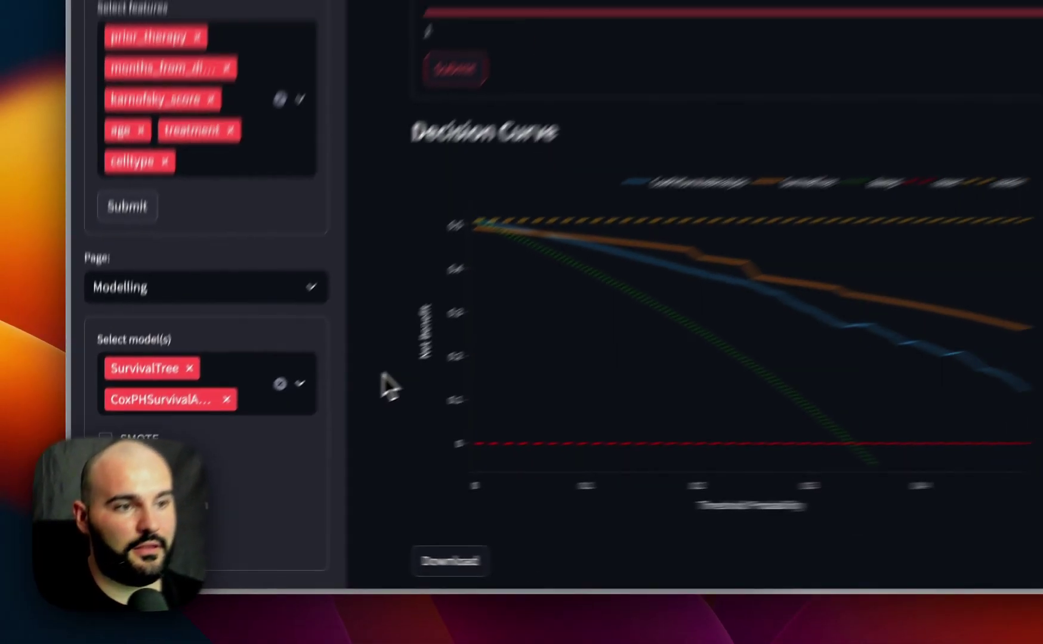
mouse_move(597, 361)
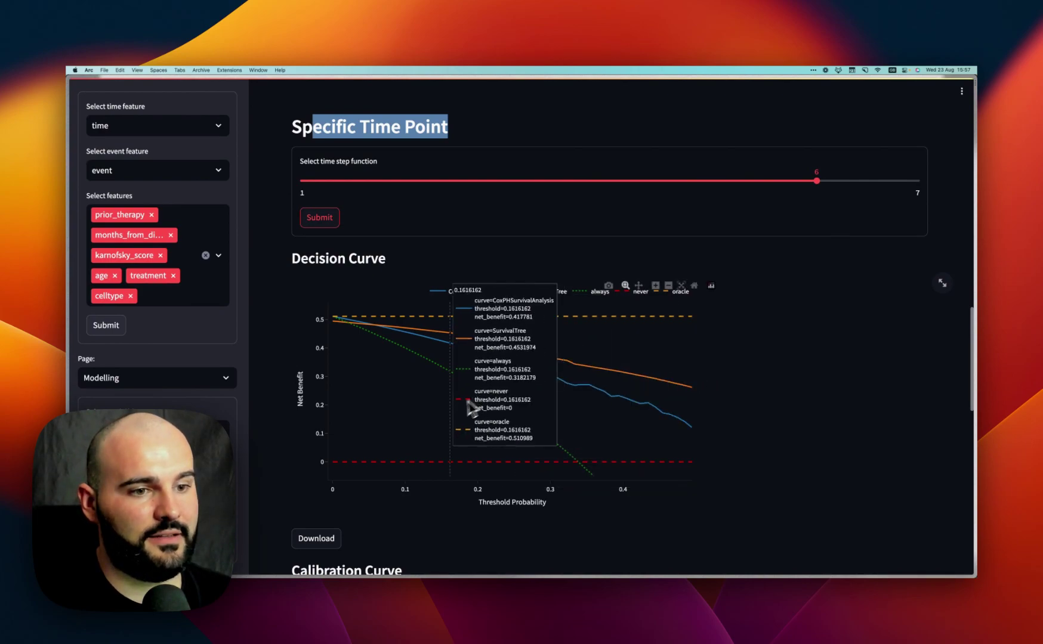
scroll(447, 421, down, 5)
scroll(445, 413, down, 2)
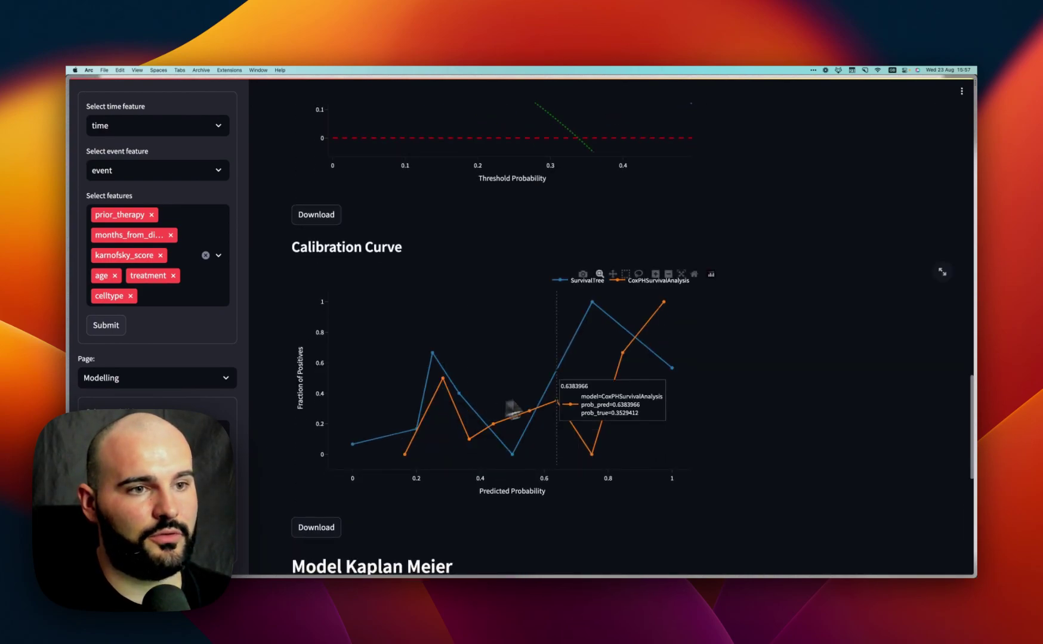
scroll(463, 471, down, 6)
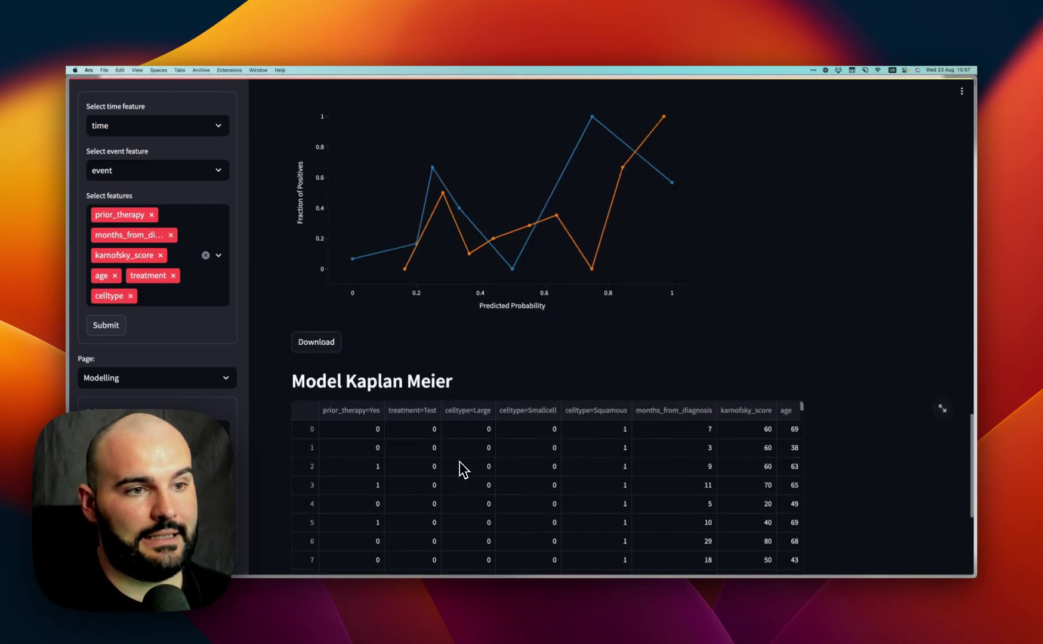
scroll(310, 441, down, 9)
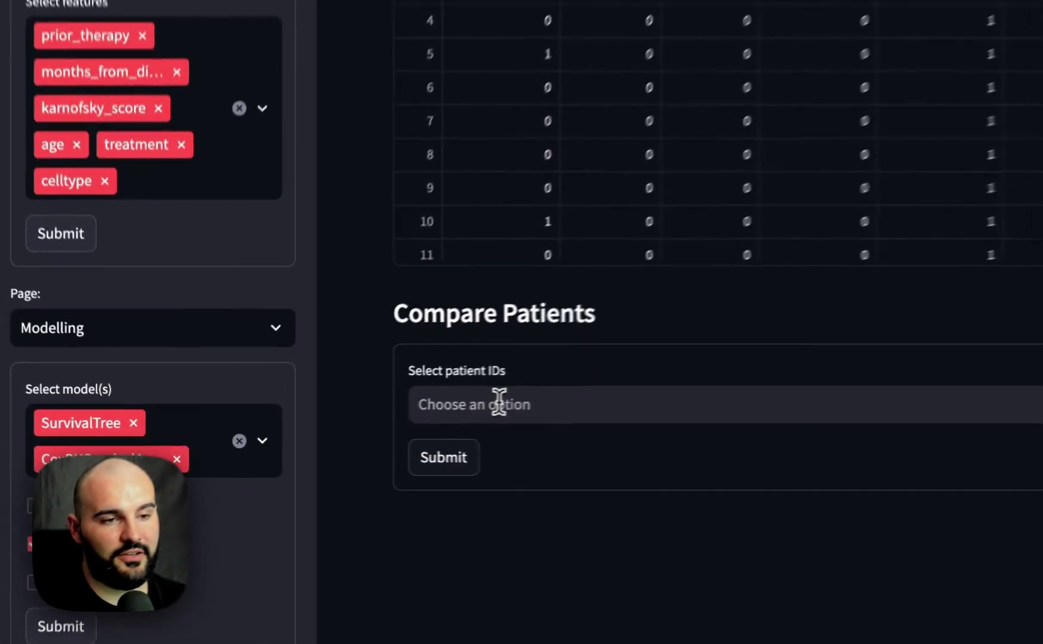
Step: Select patient IDs 2, 5 and 4 under Compare Patients and submit them
click(348, 421)
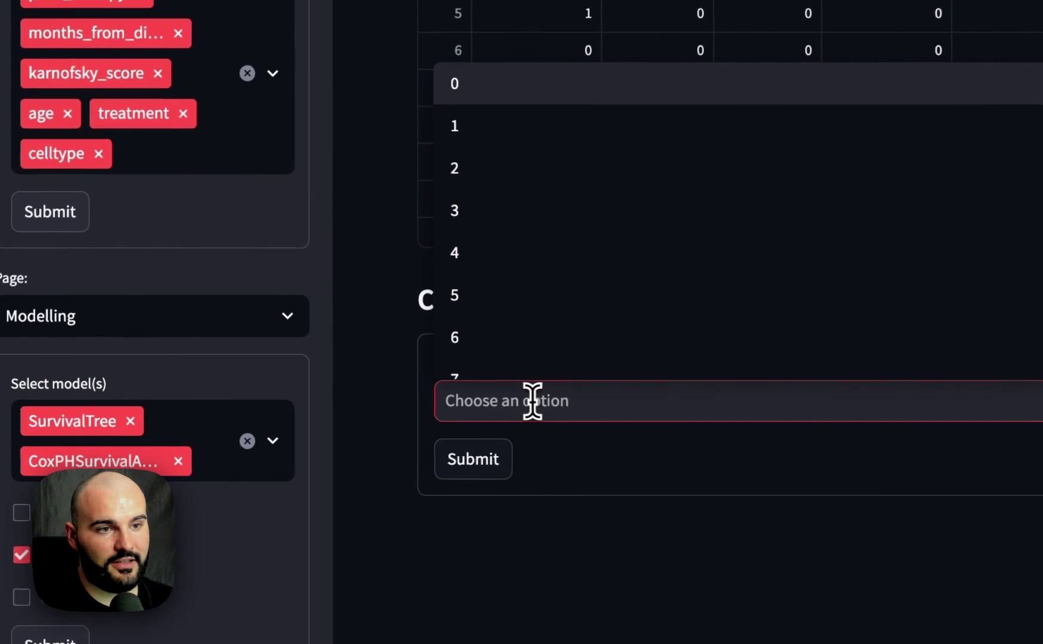
click(361, 303)
click(580, 251)
click(620, 209)
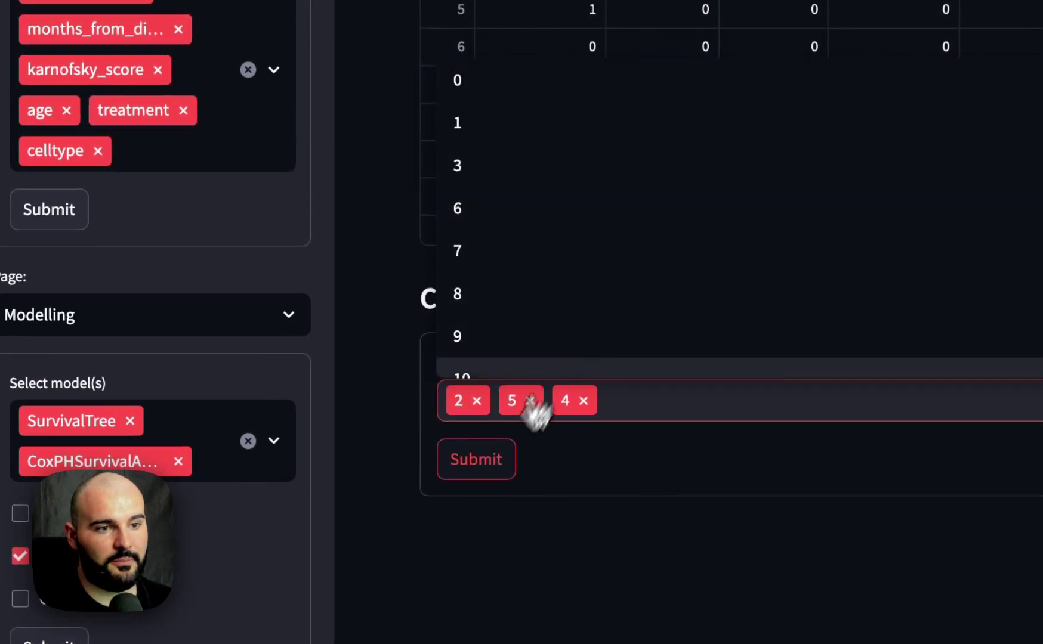
click(481, 472)
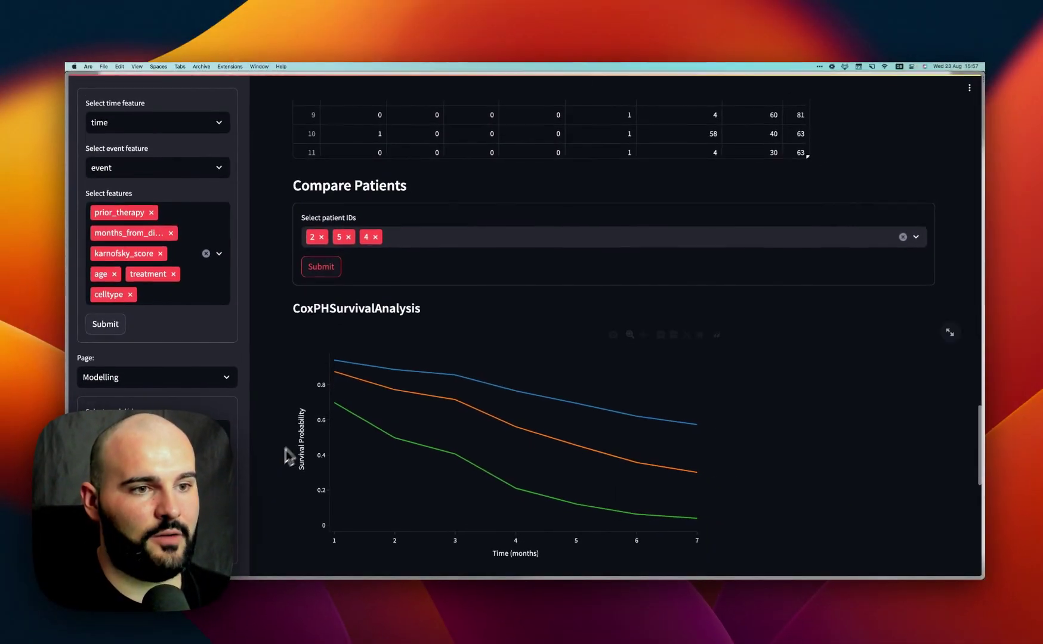
Step: Examine the compared patients' survival curves for the CoxPHSurvivalAnalysis and SurvivalTree models
scroll(334, 351, down, 1)
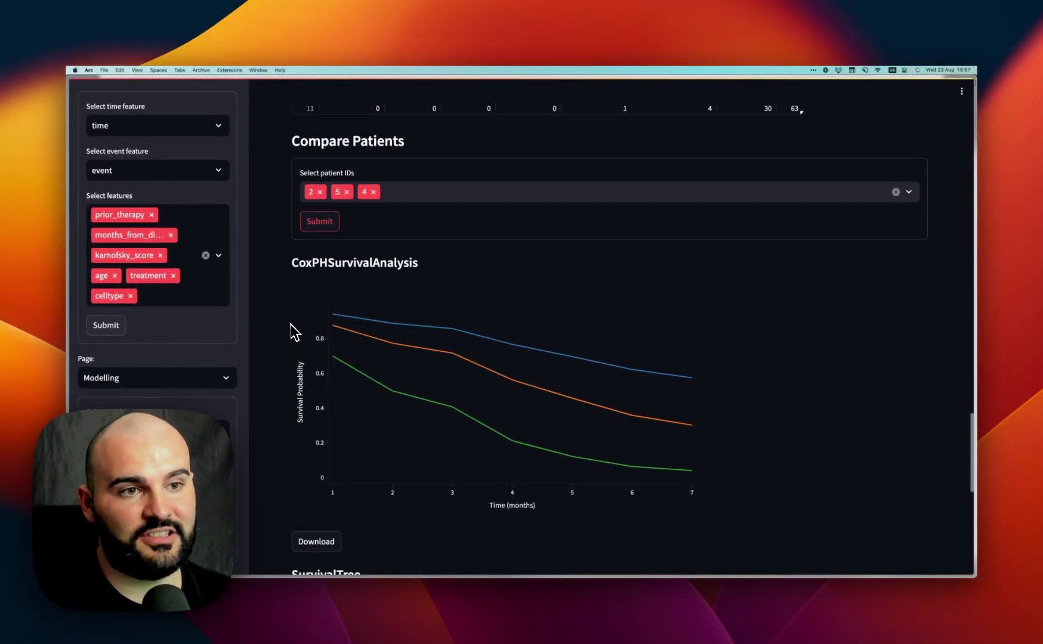
double_click(310, 266)
scroll(435, 417, down, 6)
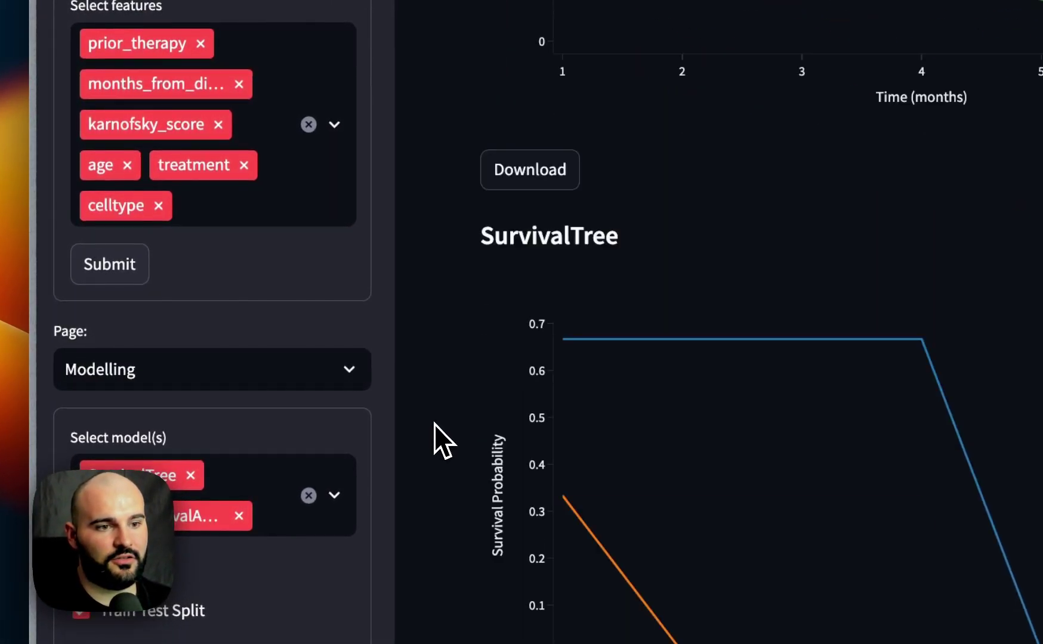
scroll(416, 439, down, 8)
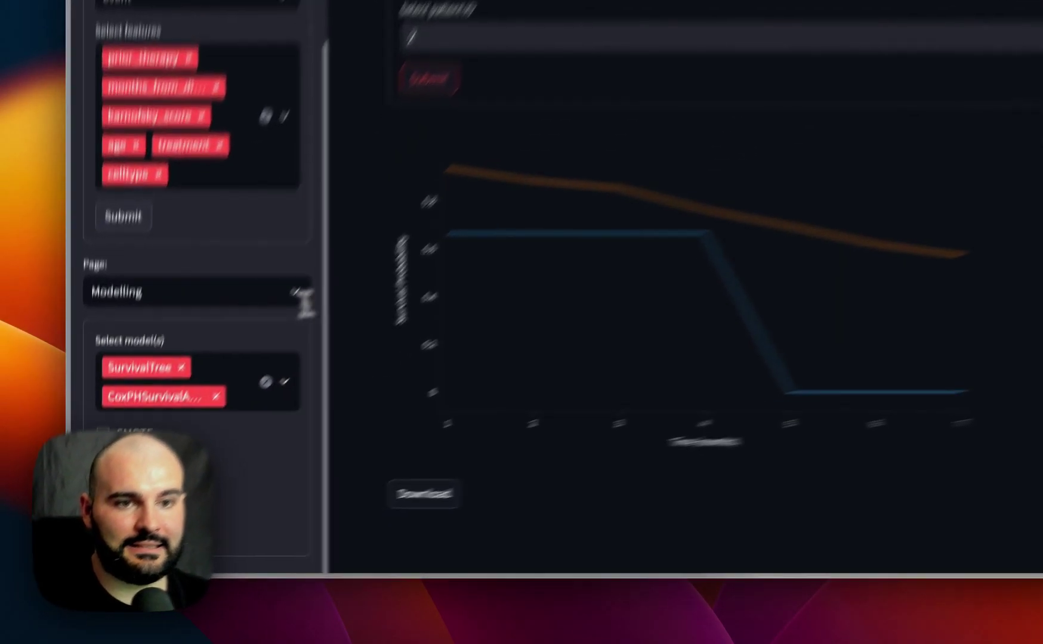
Step: Switch to the SHAP page and run the analysis for the SurvivalTree model
click(199, 377)
click(197, 351)
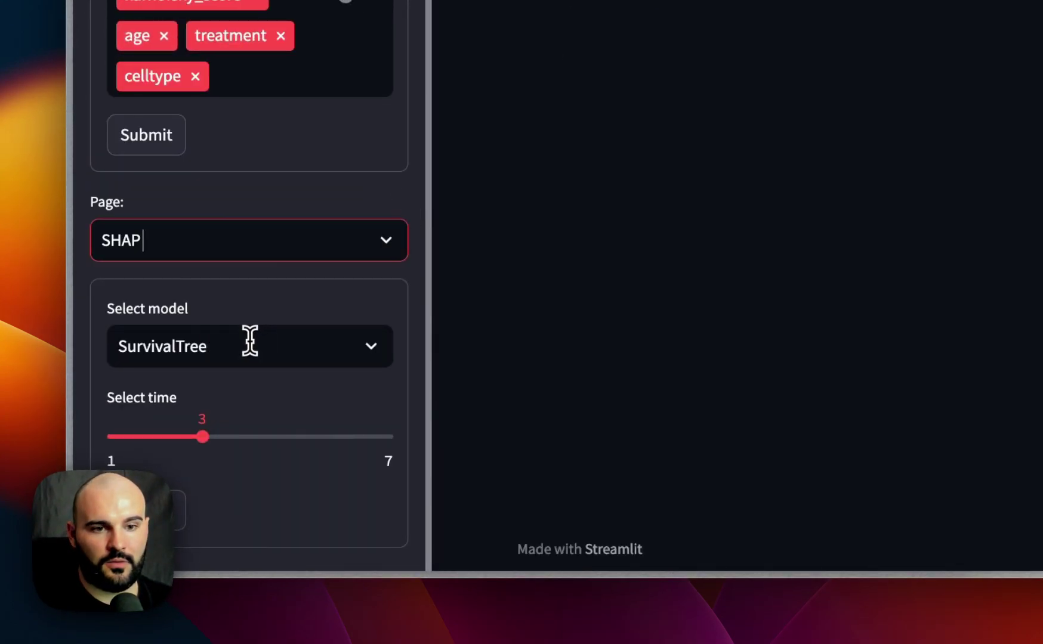
click(249, 341)
click(244, 389)
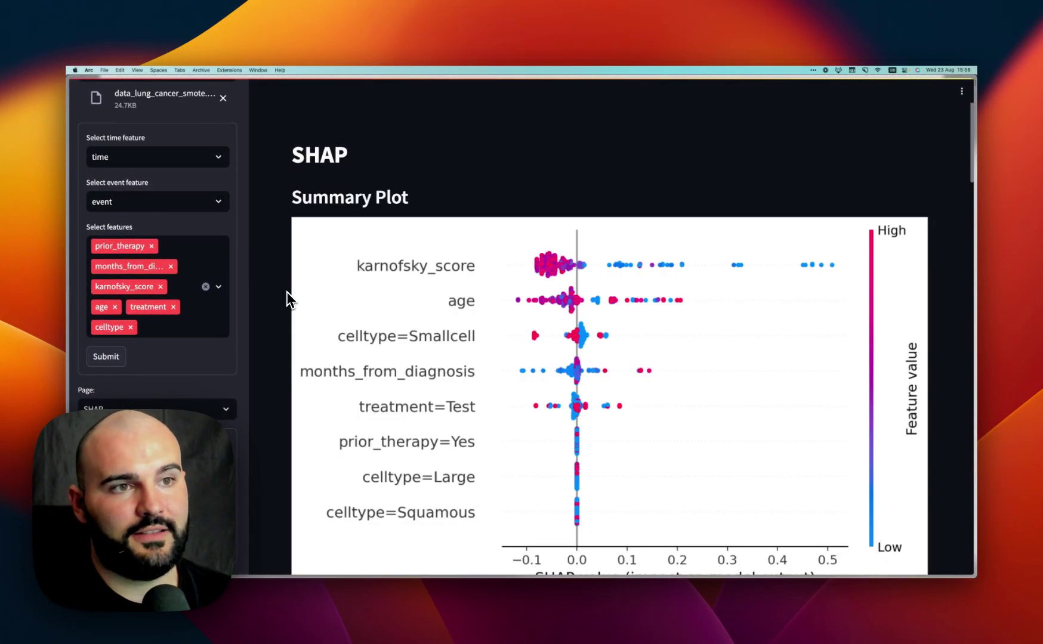
Step: Review the SHAP Summary Plot, download its image and check the downloaded Summary Plot.png before closing it
scroll(292, 291, down, 2)
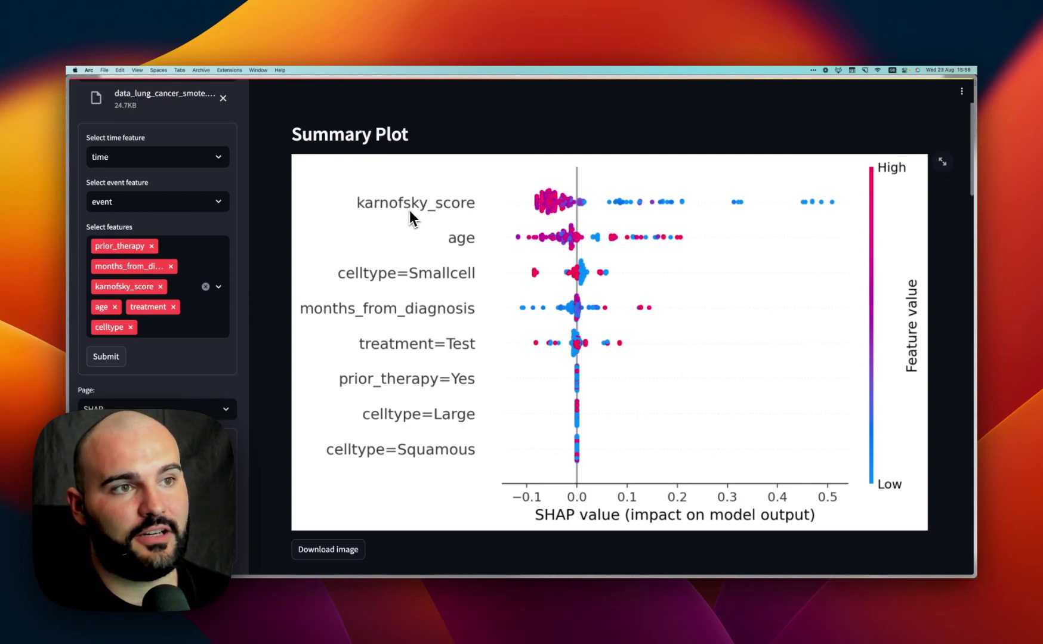
scroll(444, 218, down, 1)
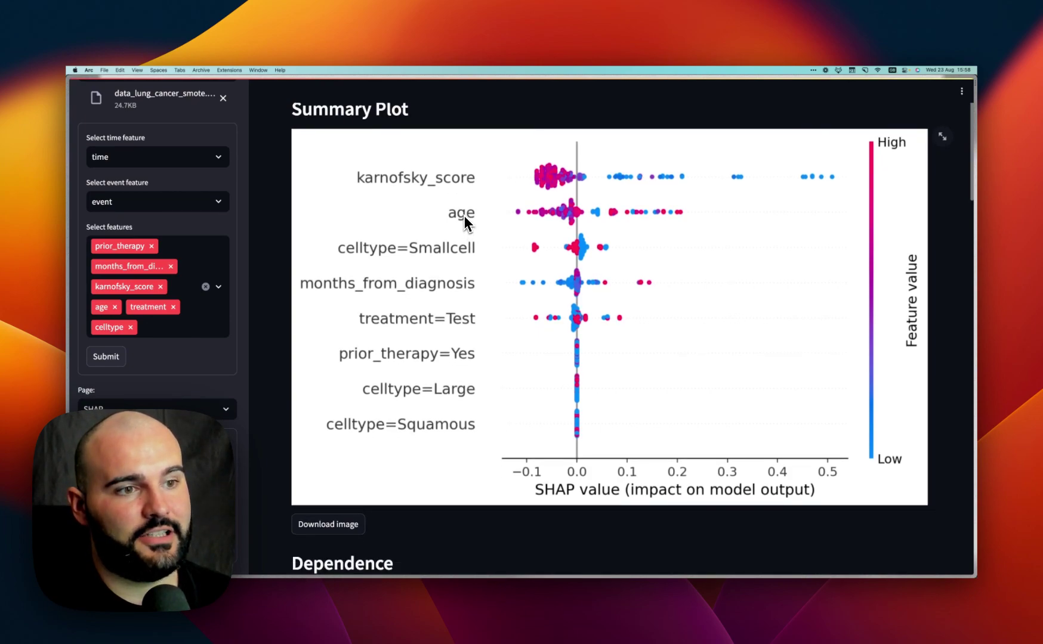
scroll(459, 299, down, 7)
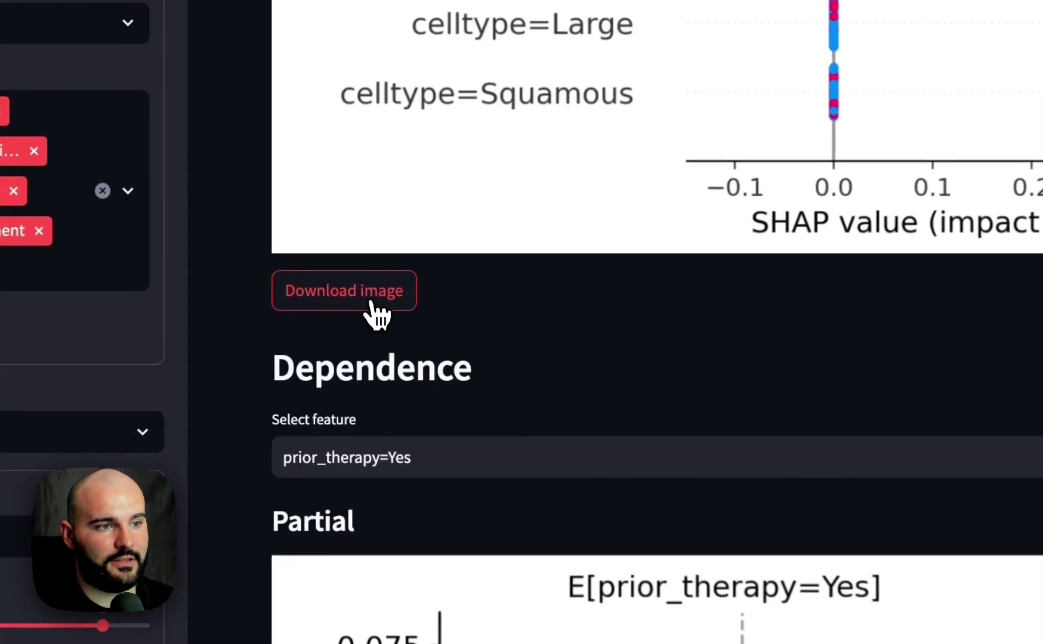
click(371, 304)
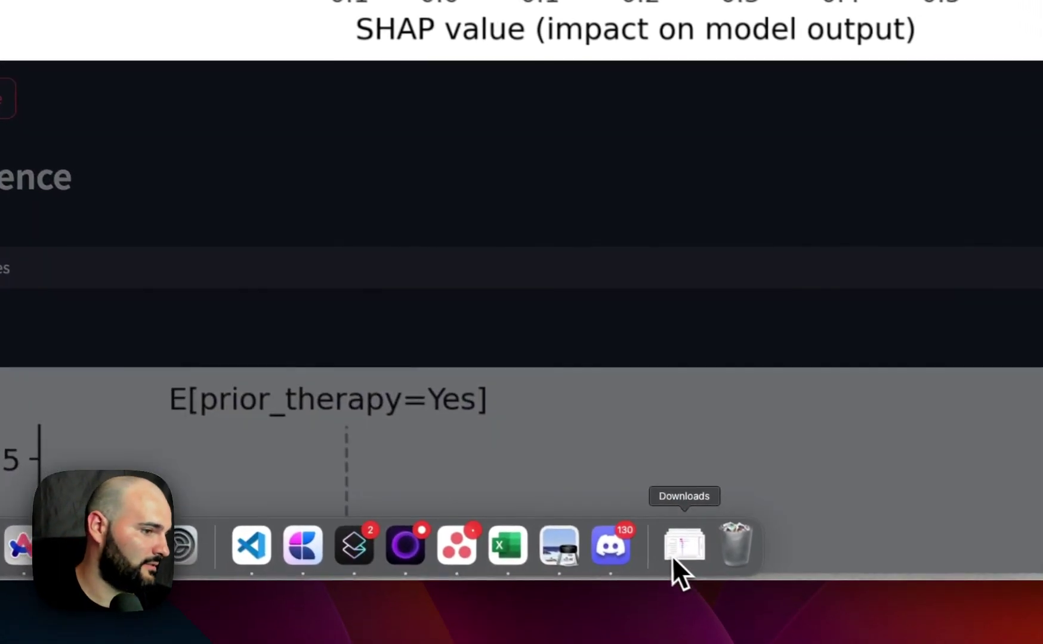
click(668, 547)
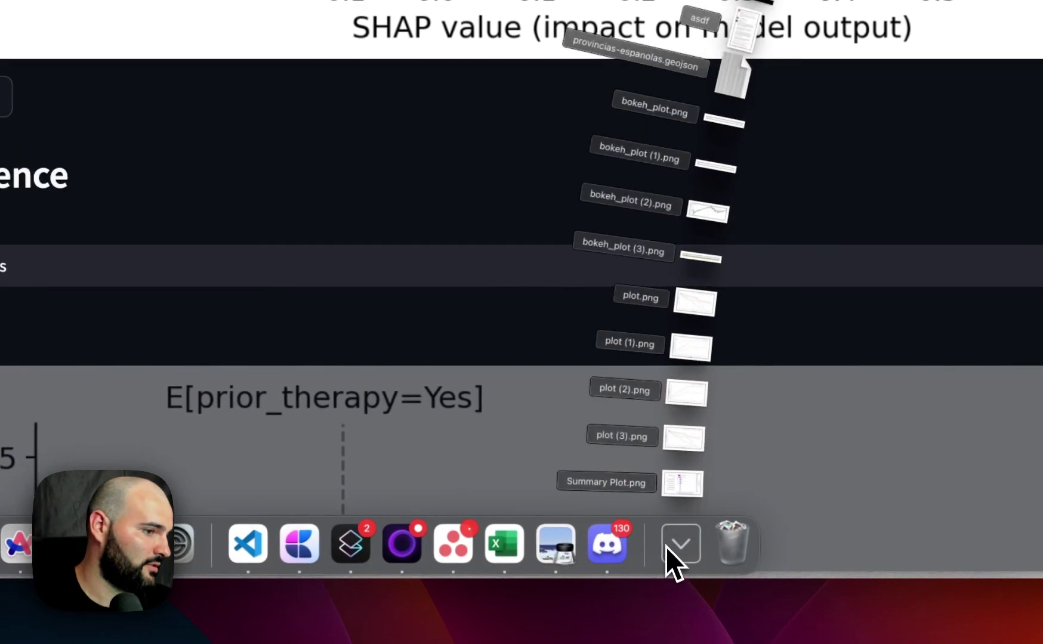
click(680, 490)
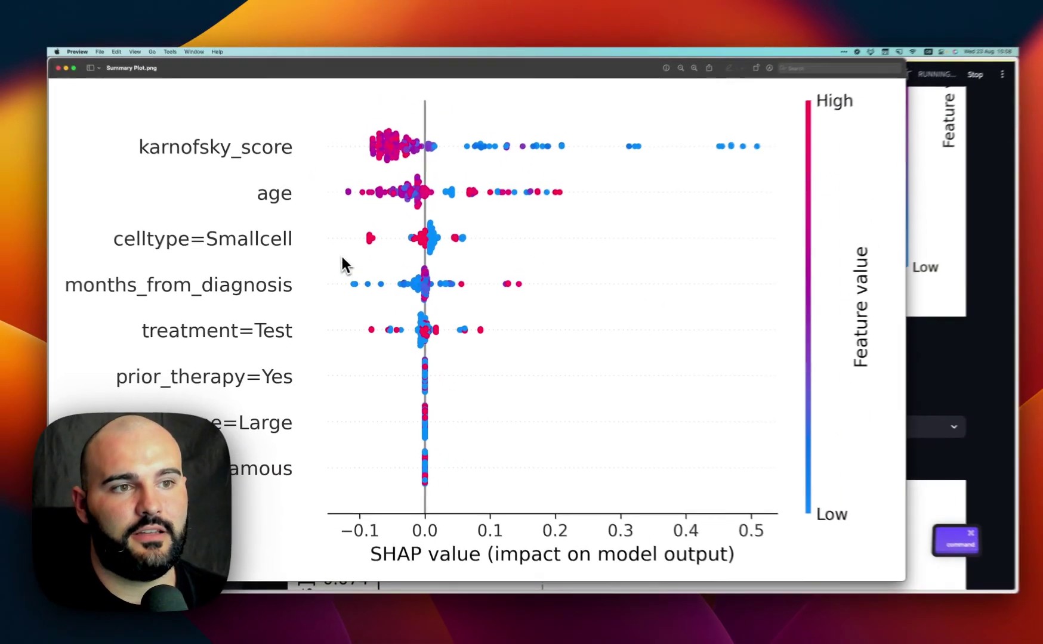
key(super+w)
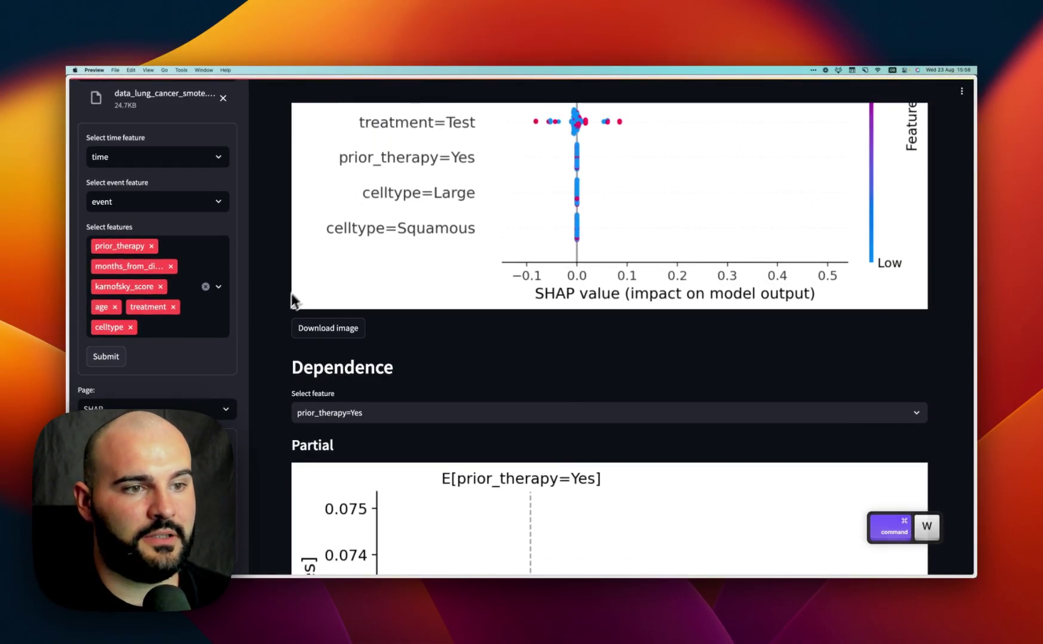
Step: Examine the Dependence feature choices, the dependence plots for prior_therapy=Yes and the global Force Plot
scroll(294, 298, down, 5)
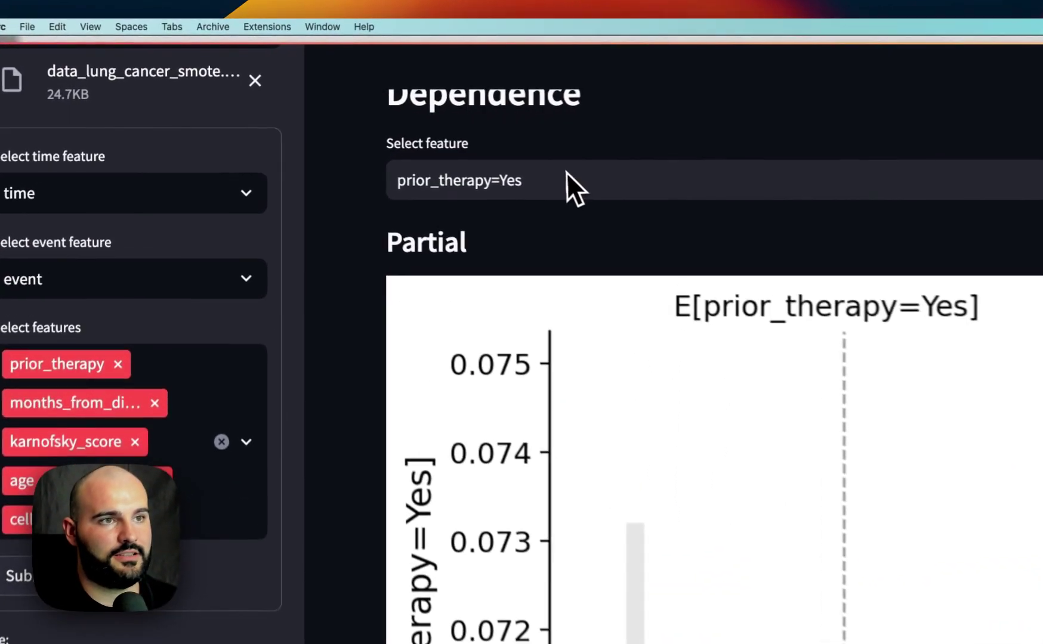
click(377, 190)
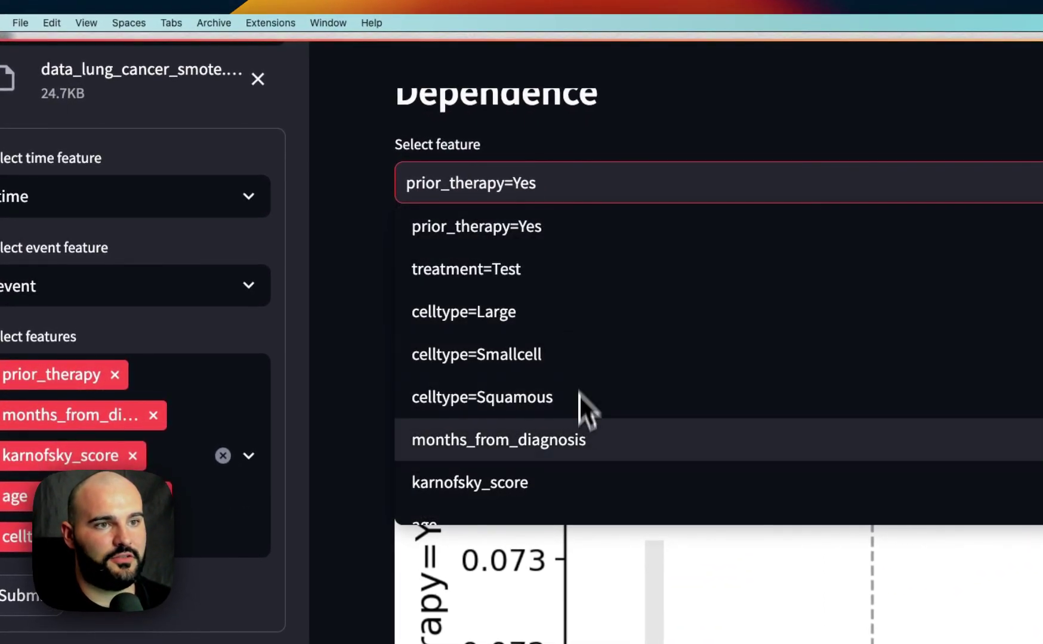
click(431, 474)
scroll(434, 477, down, 10)
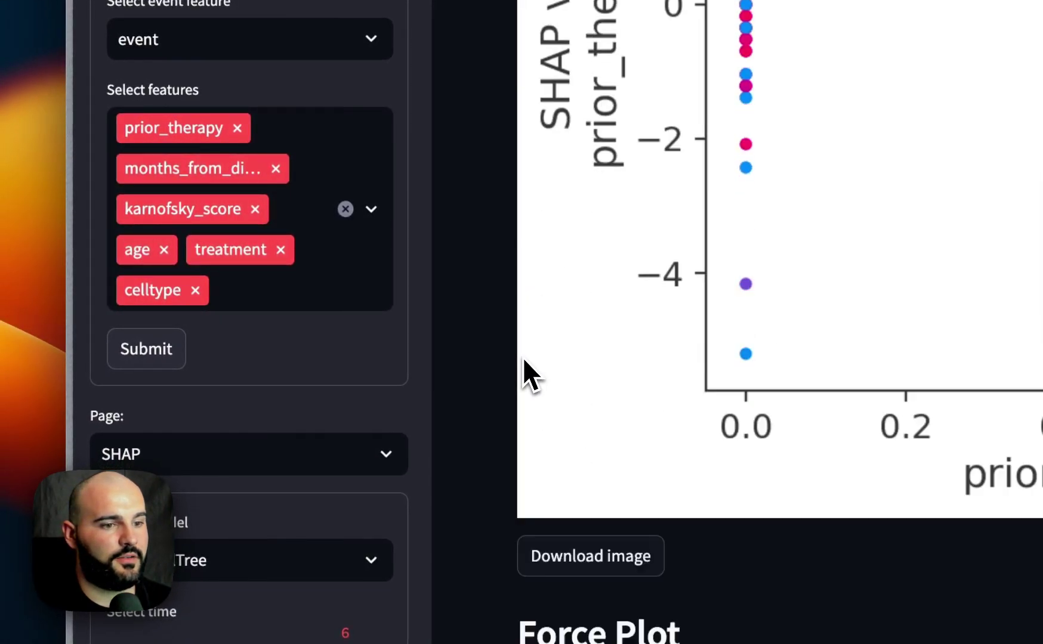
scroll(522, 358, down, 5)
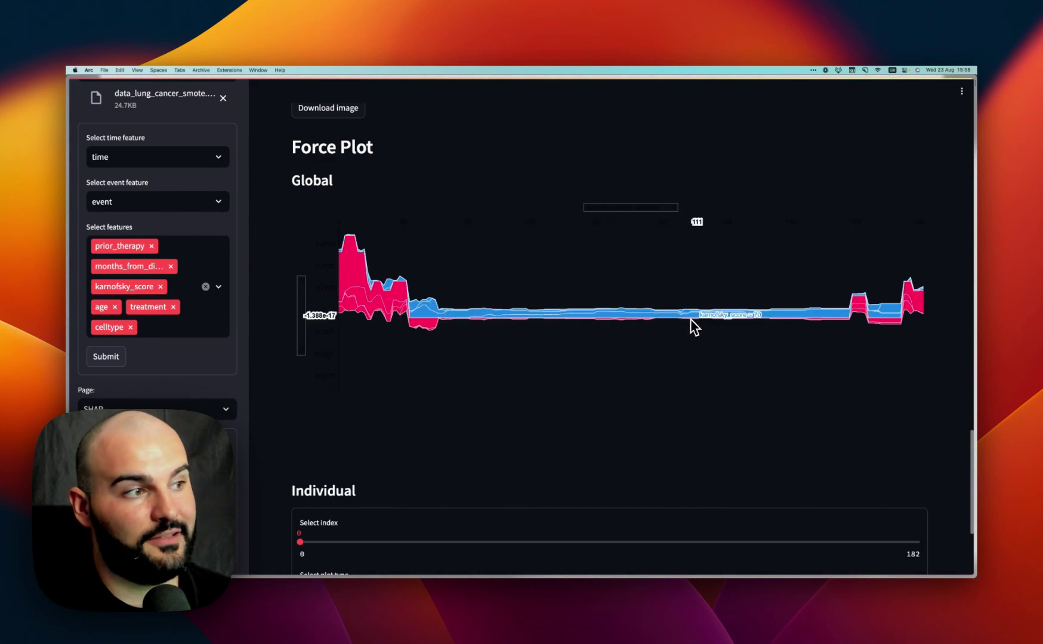
Step: Set the Individual plot index to 110 and generate its Force plot
scroll(317, 453, down, 5)
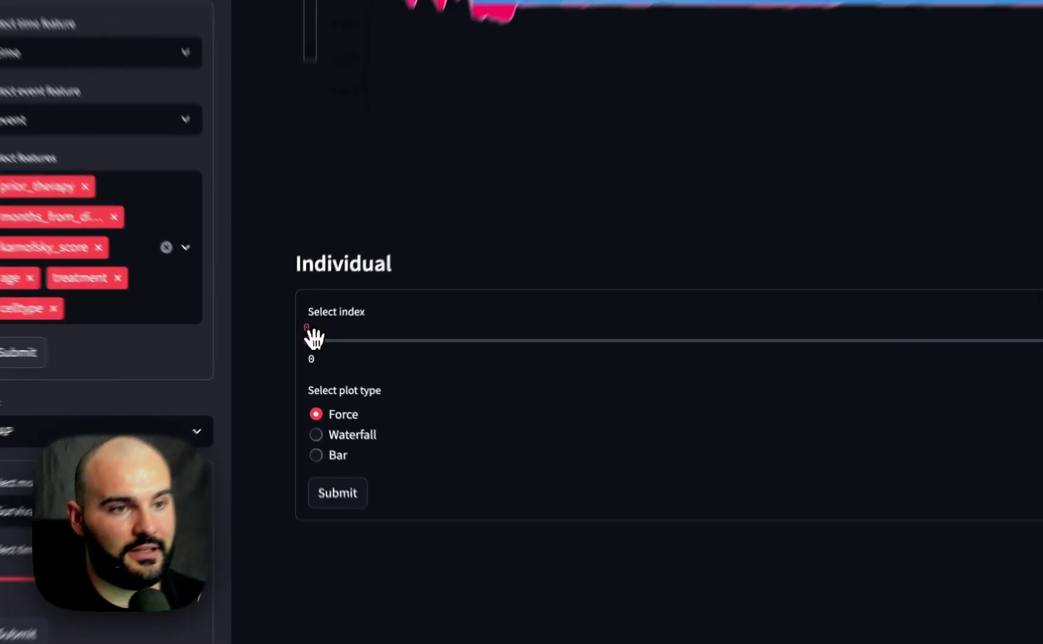
drag(301, 348, 669, 349)
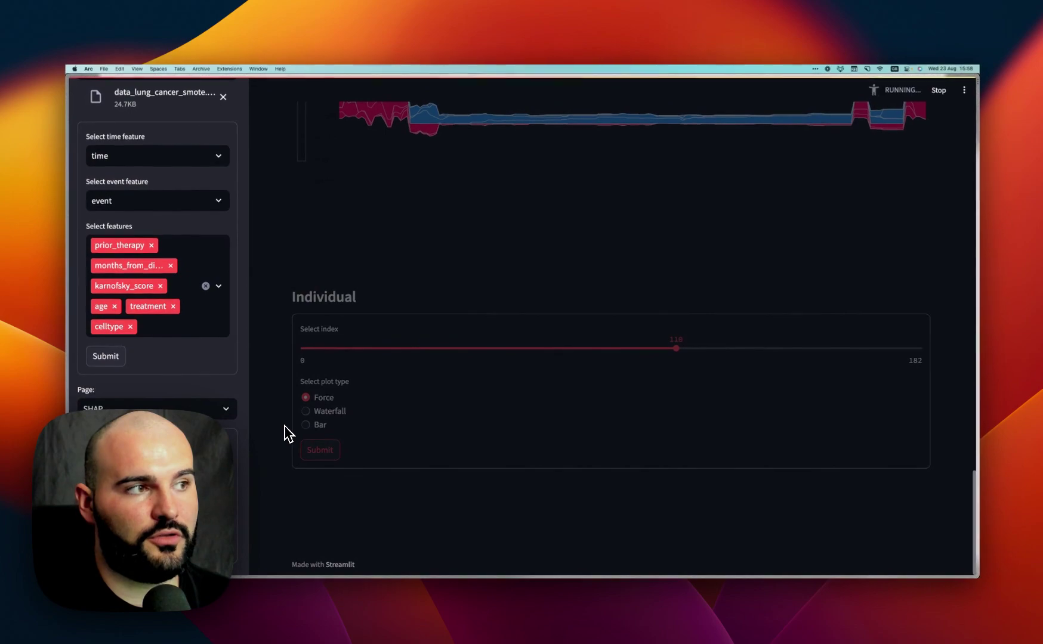
scroll(285, 436, down, 5)
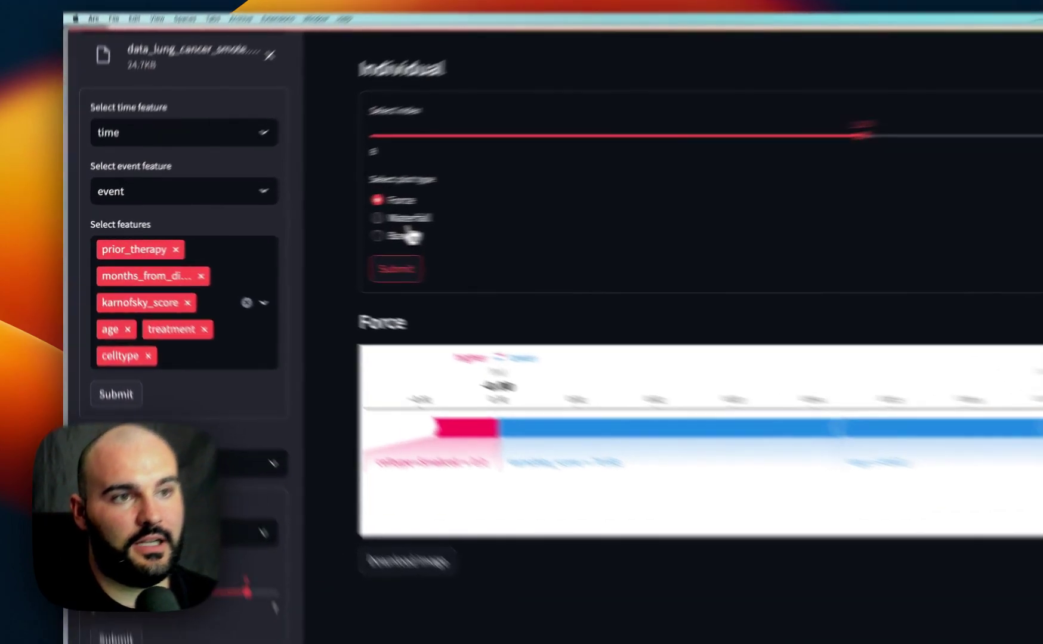
Step: Change the individual plot type to Waterfall, submit it and view the resulting plot
click(326, 224)
click(310, 266)
scroll(461, 434, down, 2)
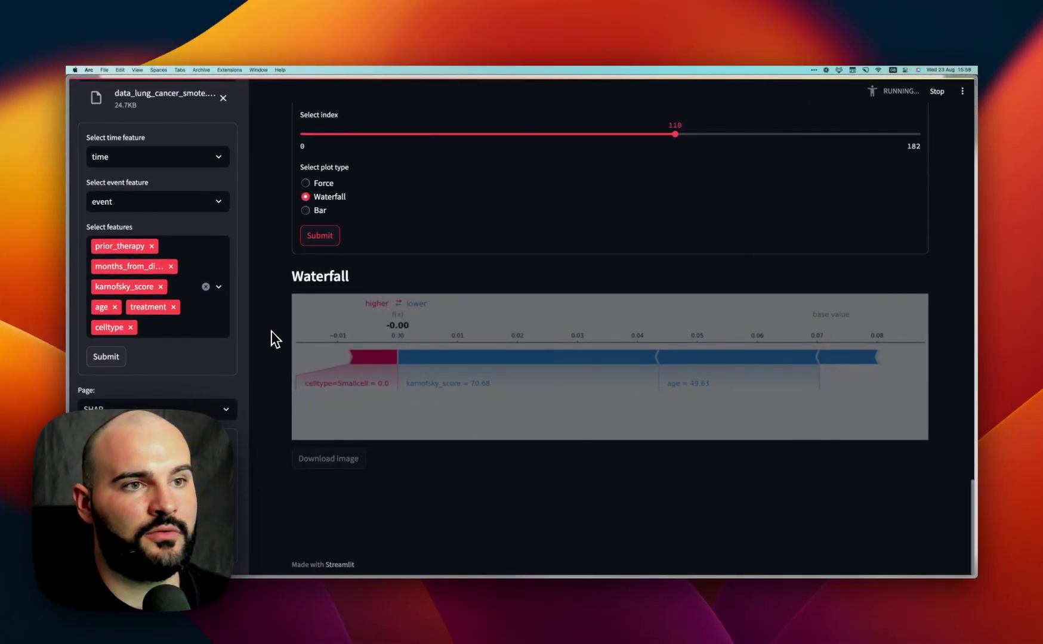
scroll(328, 336, down, 5)
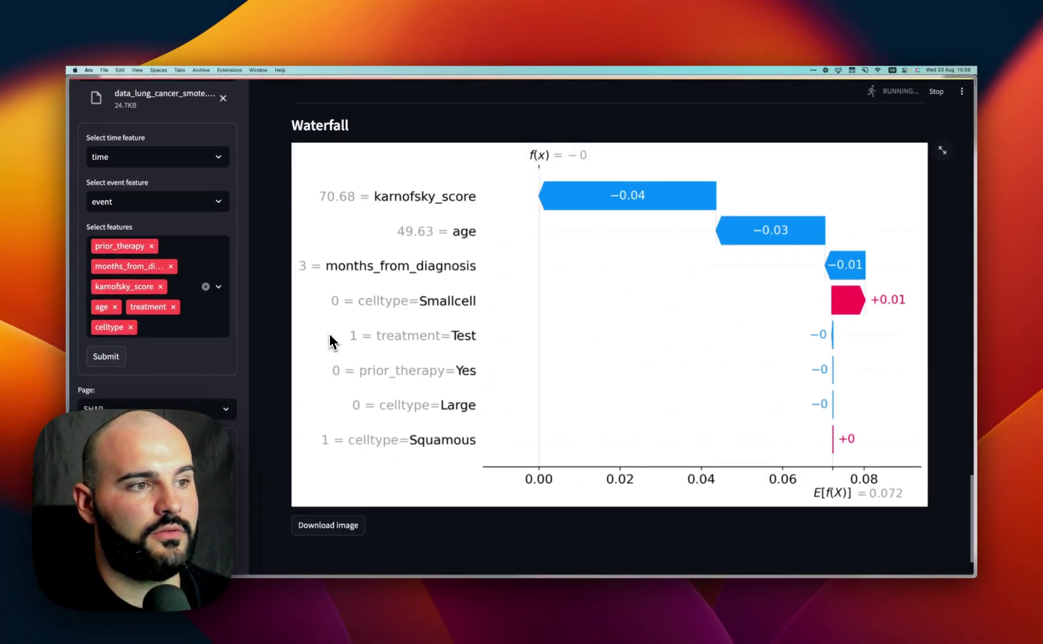
Step: Download the Waterfall plot image and bring up the downloaded files to find it
scroll(337, 342, down, 3)
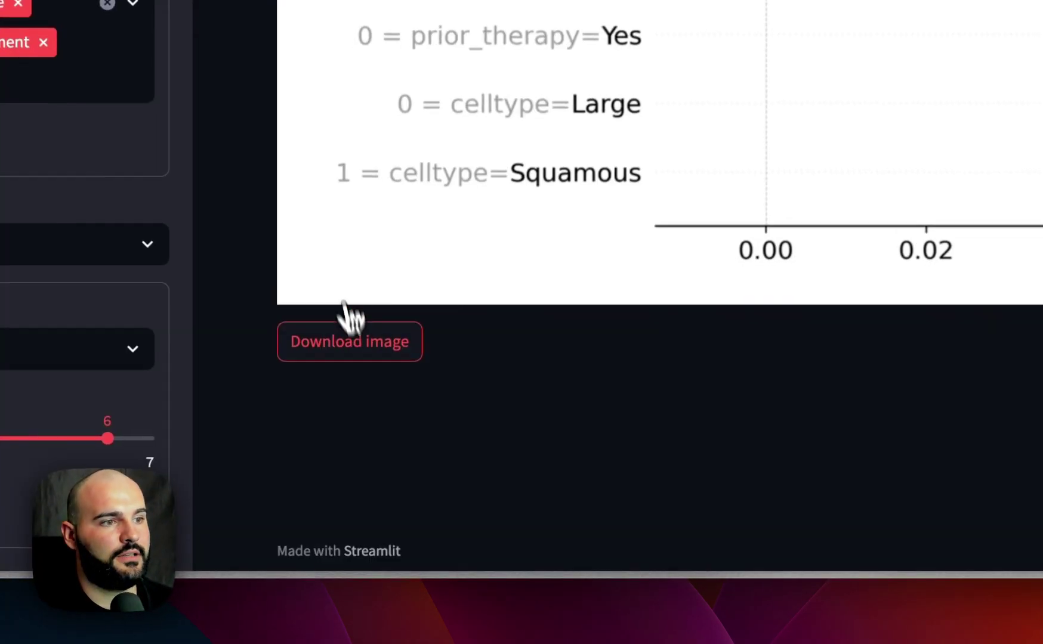
click(349, 325)
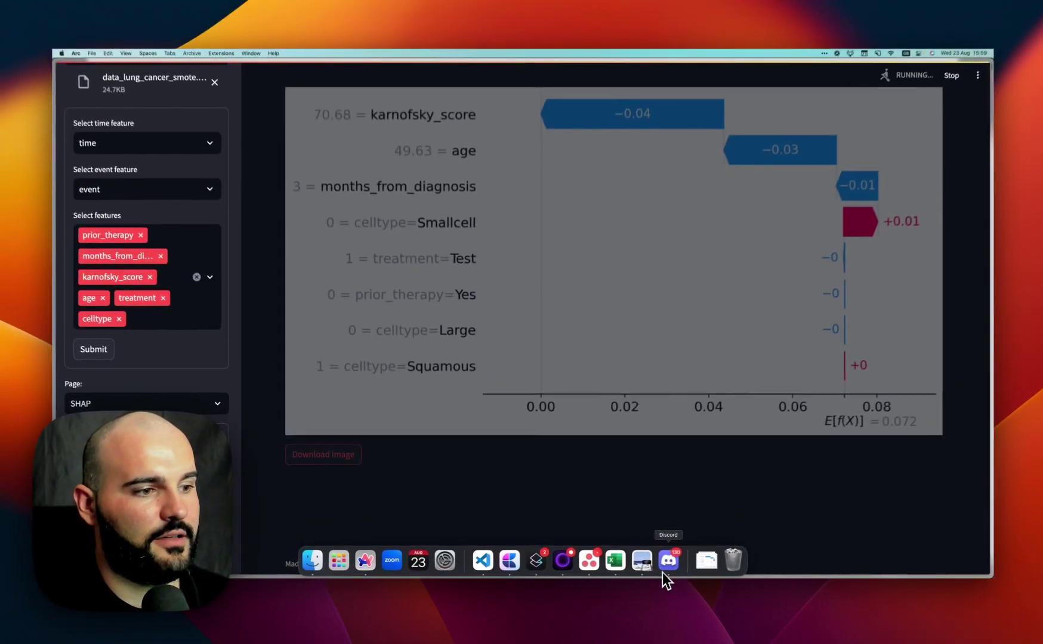
click(705, 561)
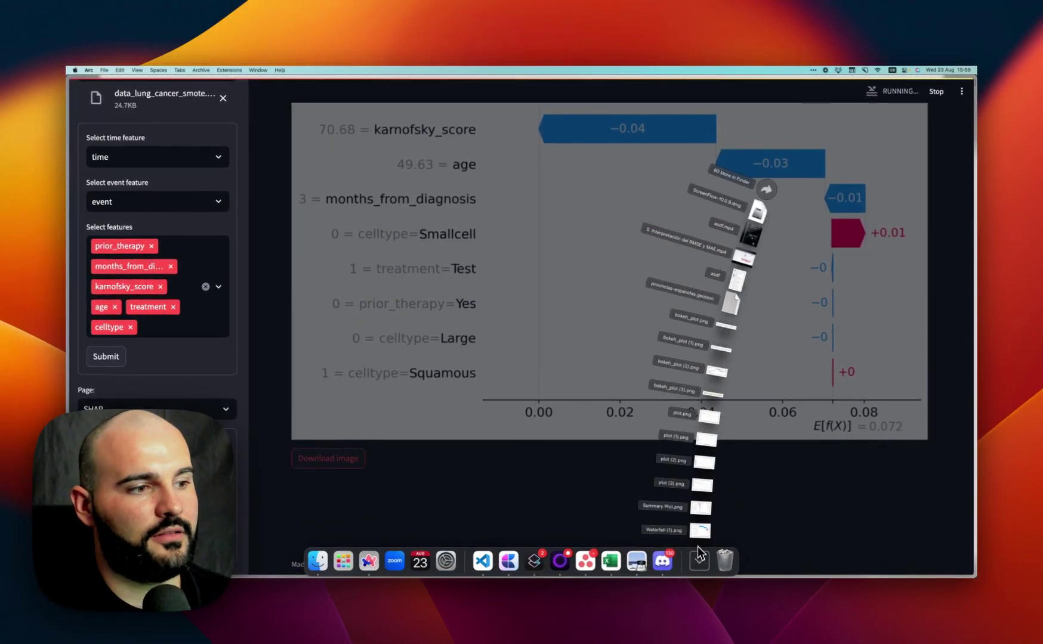